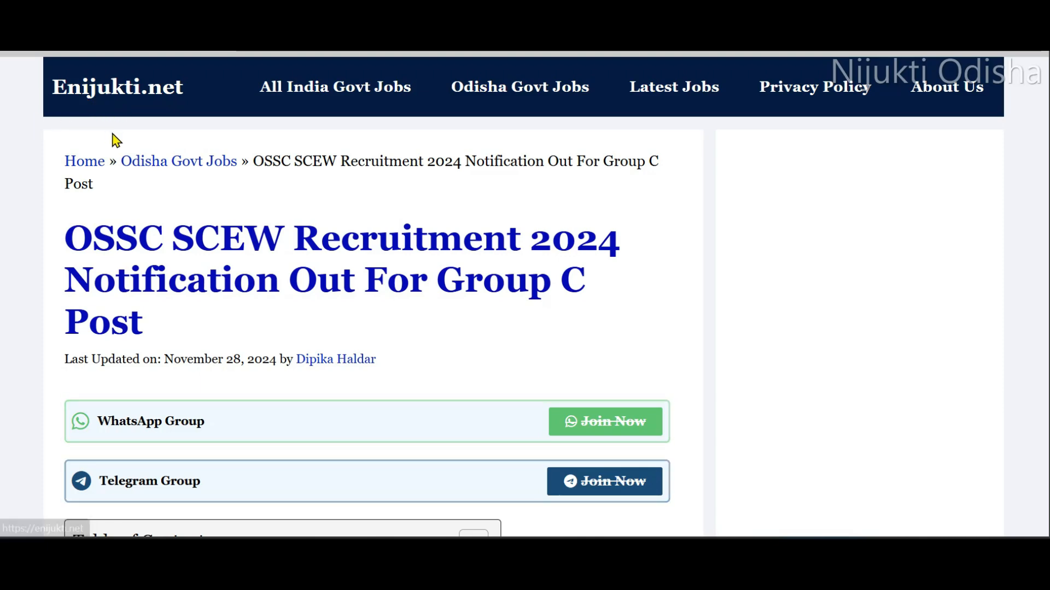
Open the apply link from the article's OSSC SCEW Recruitment 2024 Important Link table
{"action": "scroll", "coordinate": [143, 165], "scroll_direction": "down", "scroll_amount": 1}
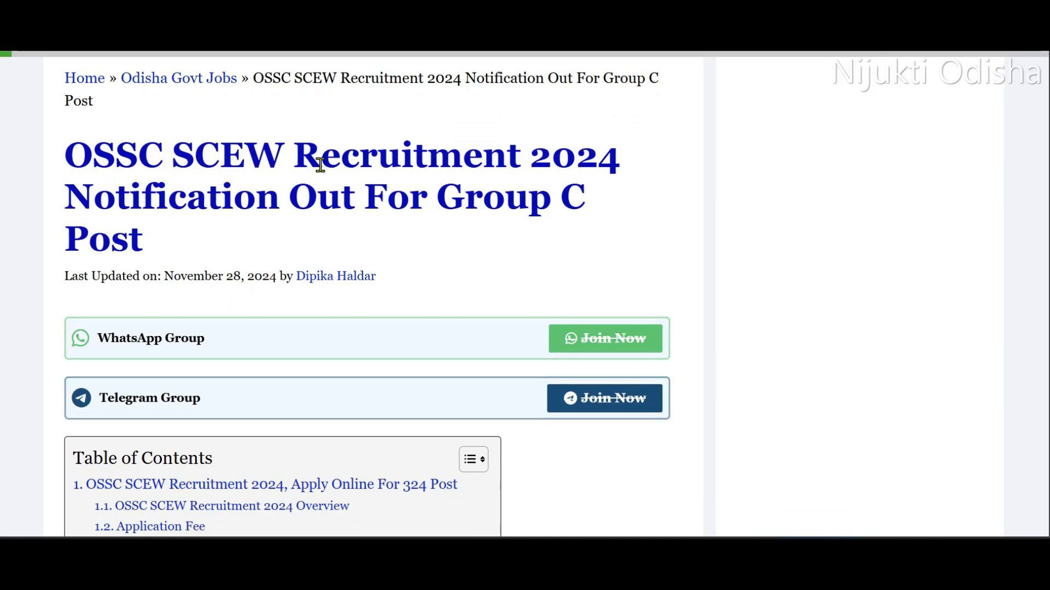
{"action": "scroll", "coordinate": [300, 244], "scroll_direction": "down", "scroll_amount": 7}
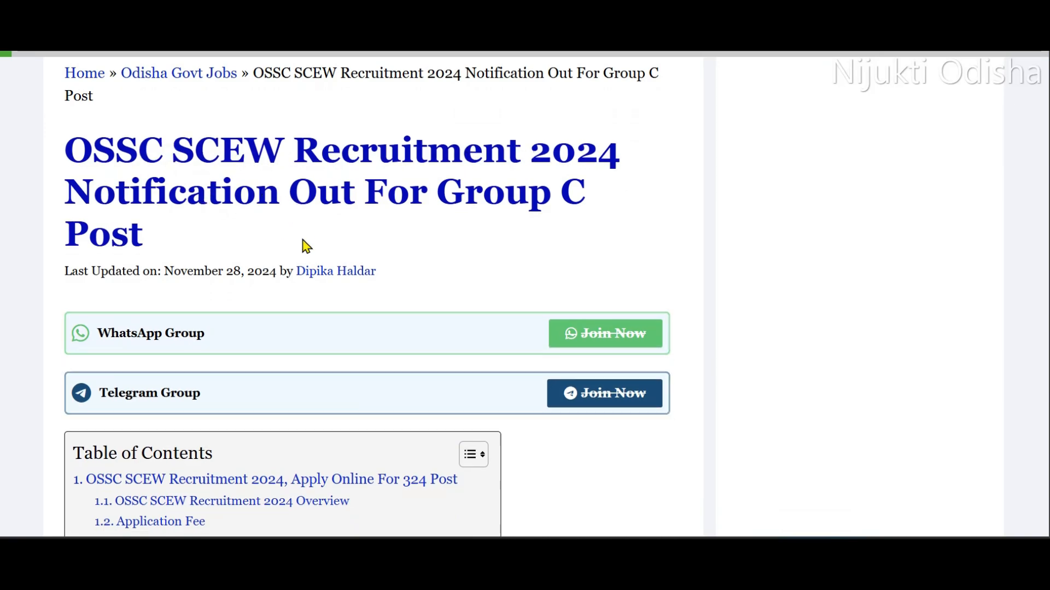
{"action": "scroll", "coordinate": [302, 249], "scroll_direction": "down", "scroll_amount": 10}
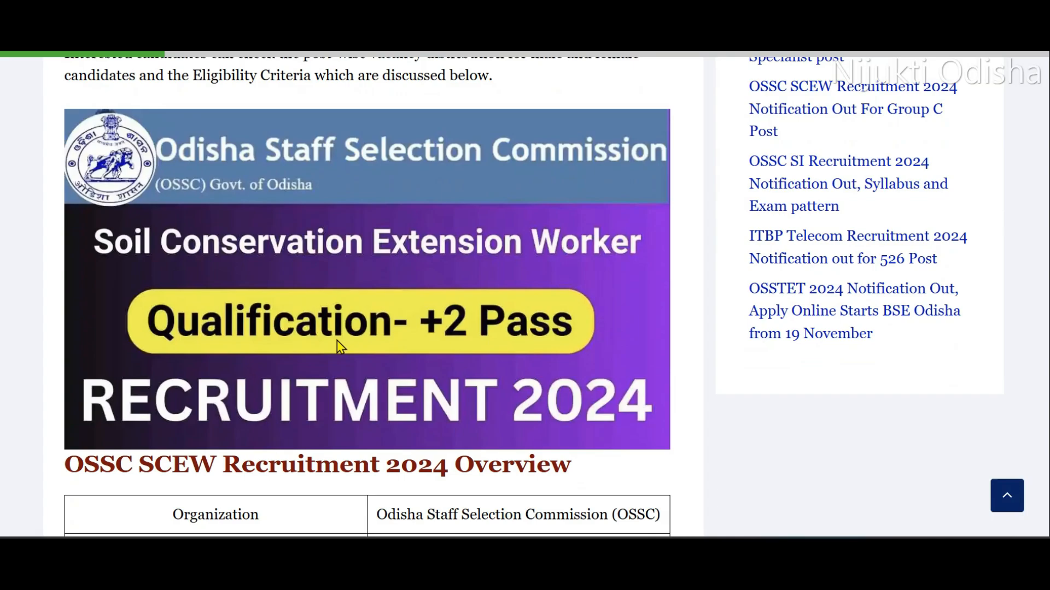
{"action": "scroll", "coordinate": [229, 342], "scroll_direction": "down", "scroll_amount": 15}
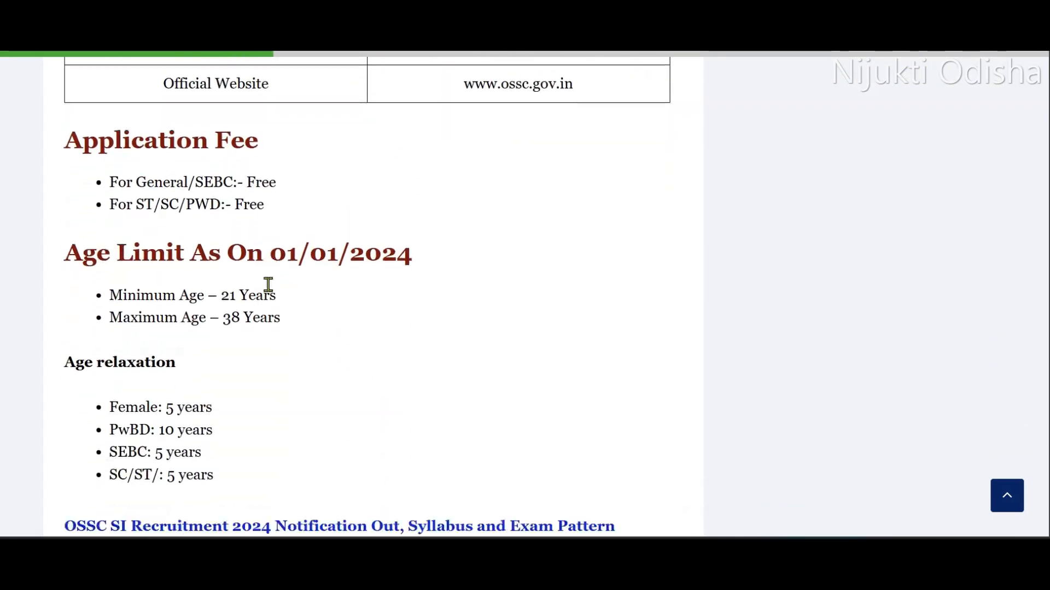
{"action": "scroll", "coordinate": [243, 299], "scroll_direction": "down", "scroll_amount": 15}
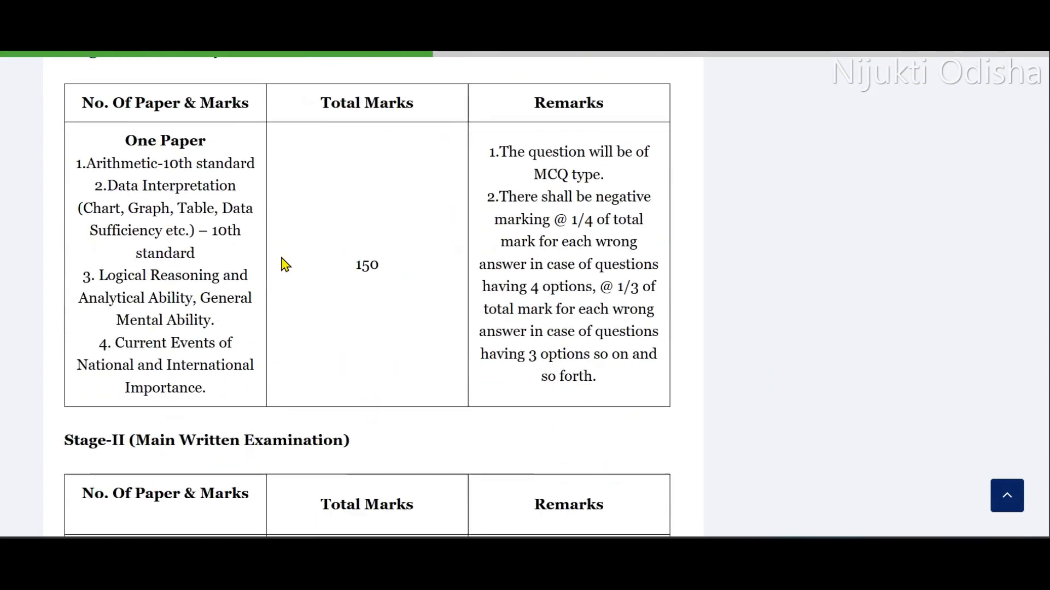
{"action": "scroll", "coordinate": [285, 270], "scroll_direction": "down", "scroll_amount": 15}
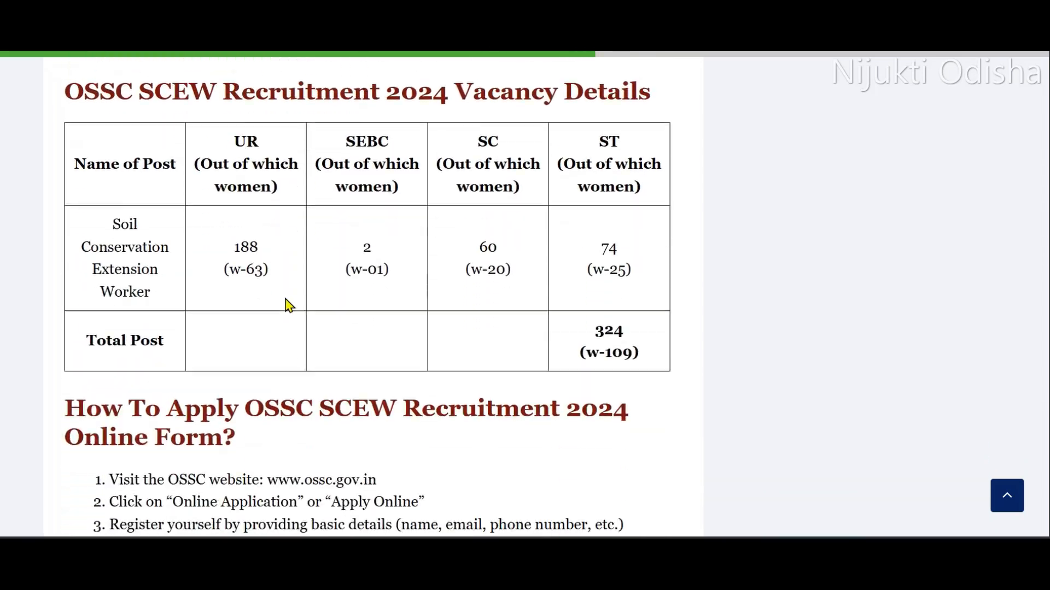
{"action": "scroll", "coordinate": [396, 288], "scroll_direction": "down", "scroll_amount": 9}
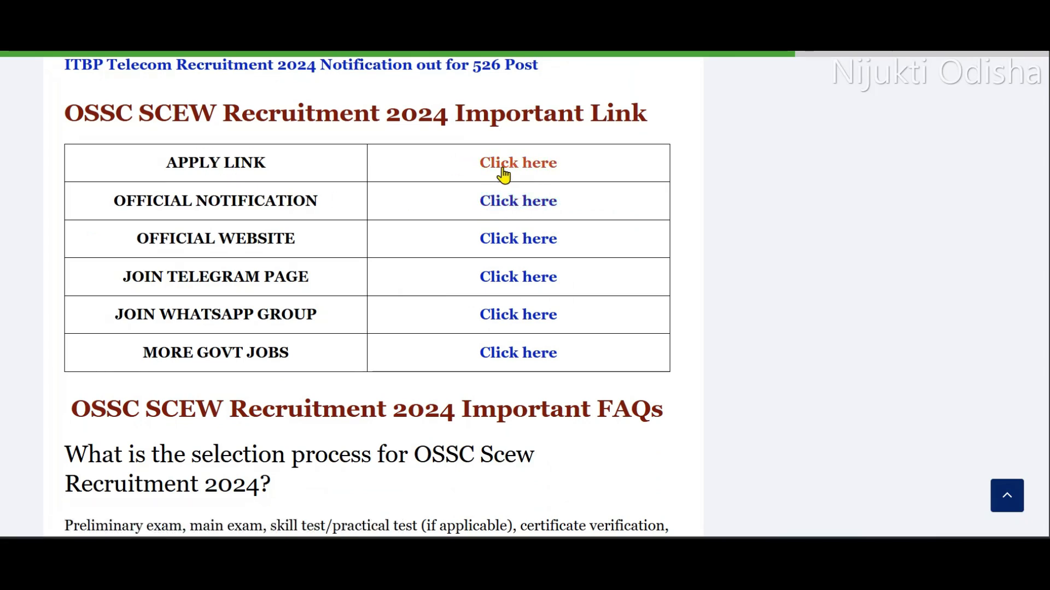
{"action": "left_click", "coordinate": [521, 163]}
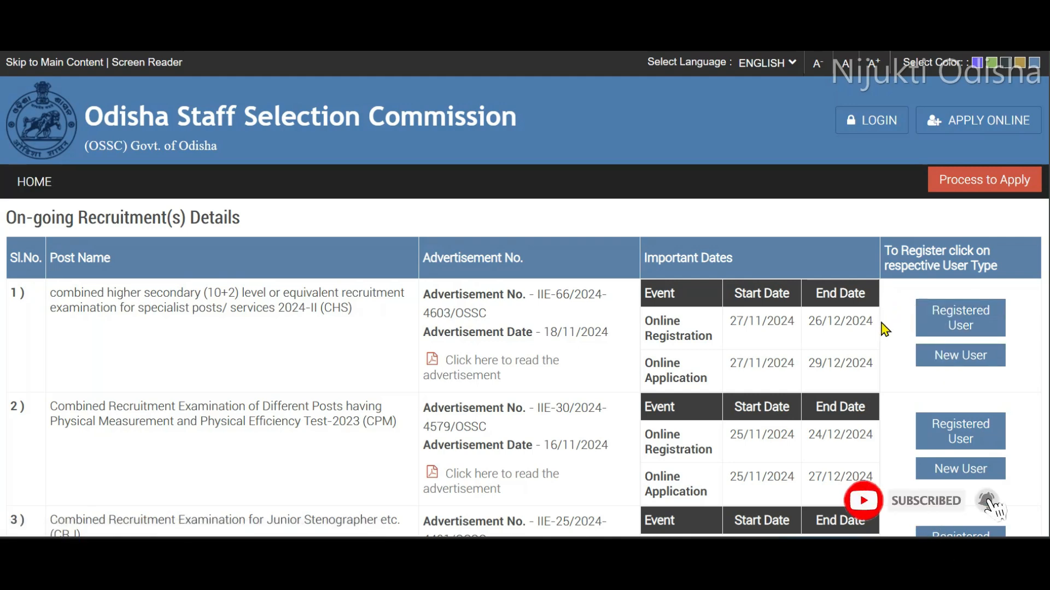
Proceed to registration as a registered user for the combined higher secondary (10+2) level examination 2024-II and accept the important notice
{"action": "left_click", "coordinate": [943, 311]}
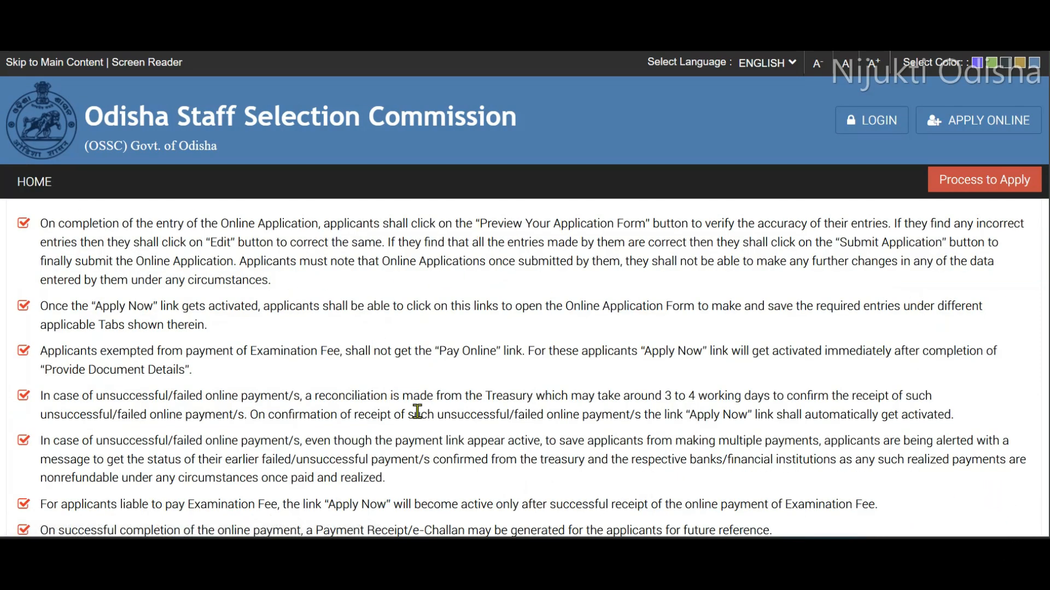
{"action": "scroll", "coordinate": [533, 244], "scroll_direction": "down", "scroll_amount": 20}
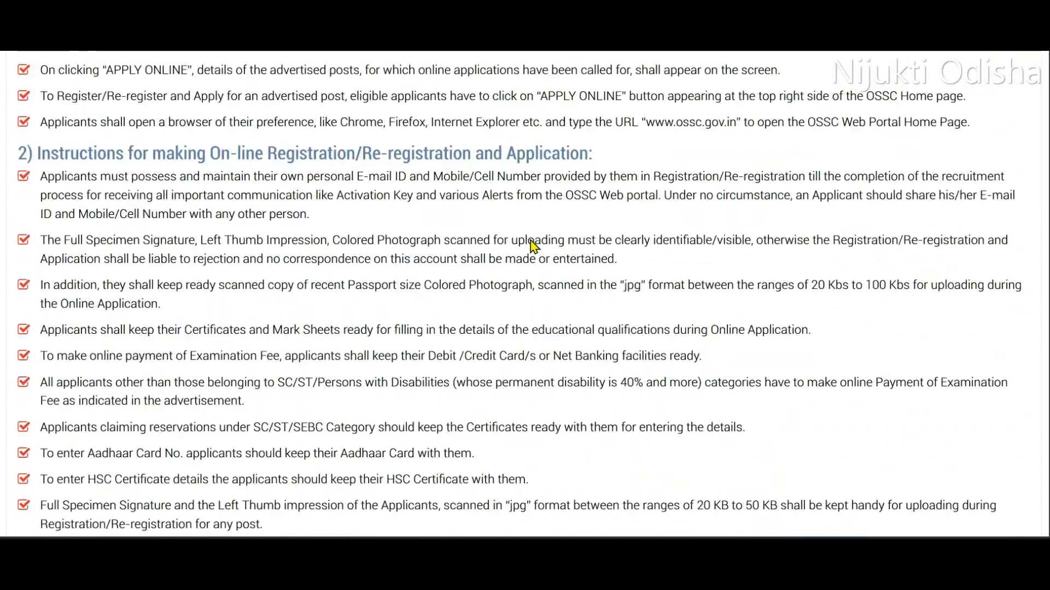
{"action": "scroll", "coordinate": [533, 247], "scroll_direction": "down", "scroll_amount": 10}
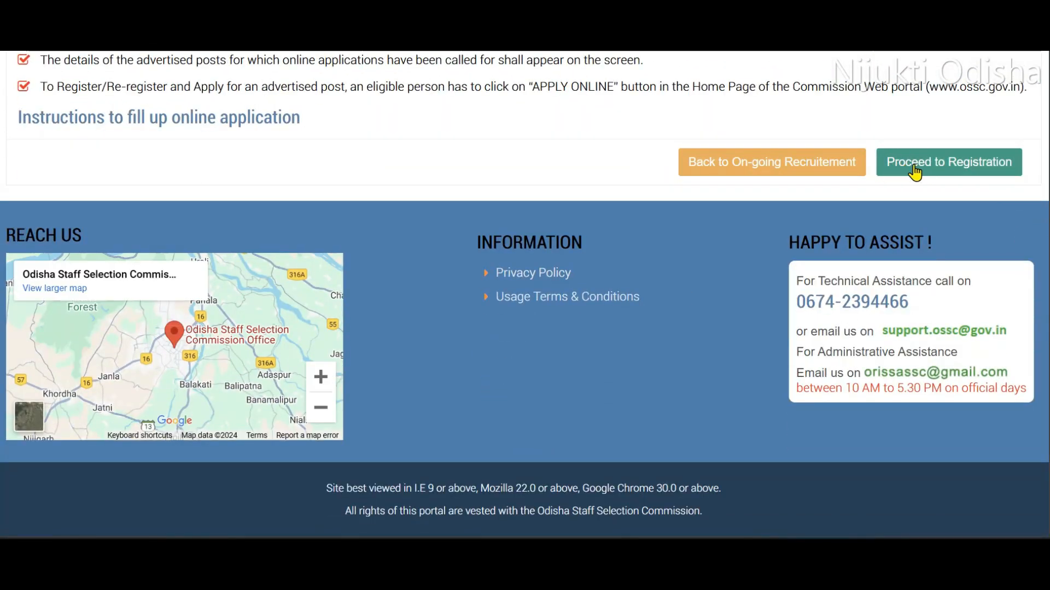
{"action": "left_click", "coordinate": [914, 170]}
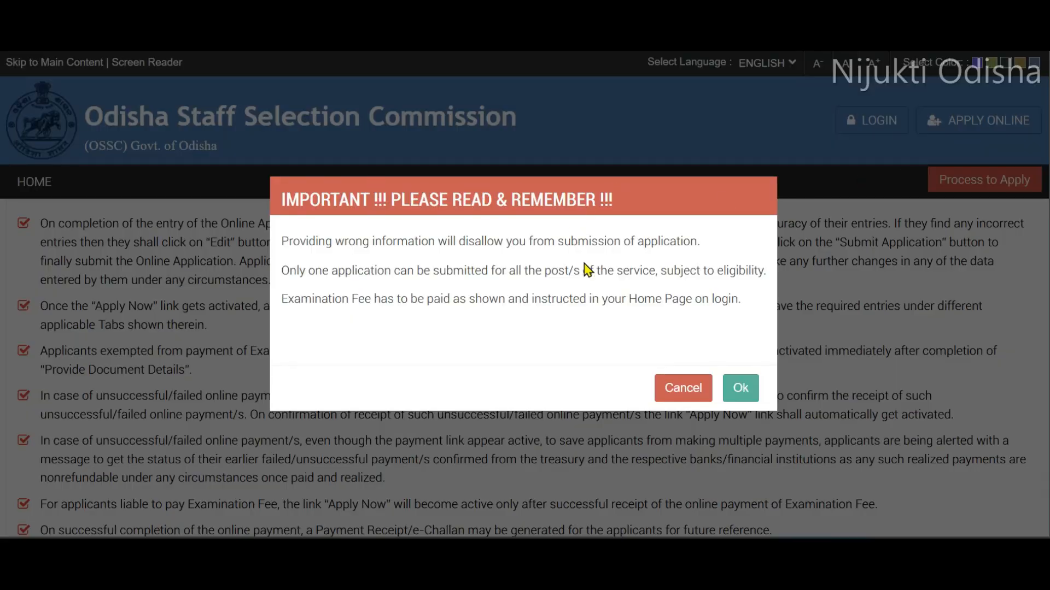
{"action": "left_click", "coordinate": [735, 384]}
Examine the login form's registered username and password fields
{"action": "scroll", "coordinate": [710, 264], "scroll_direction": "down", "scroll_amount": 3}
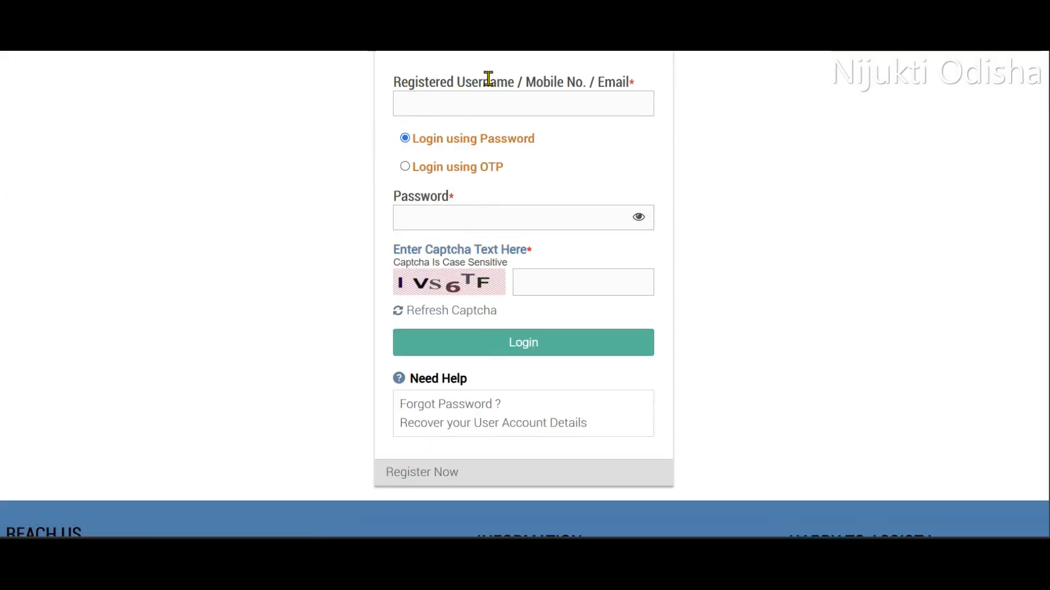
{"action": "mouse_move", "coordinate": [583, 105]}
{"action": "mouse_move", "coordinate": [446, 216]}
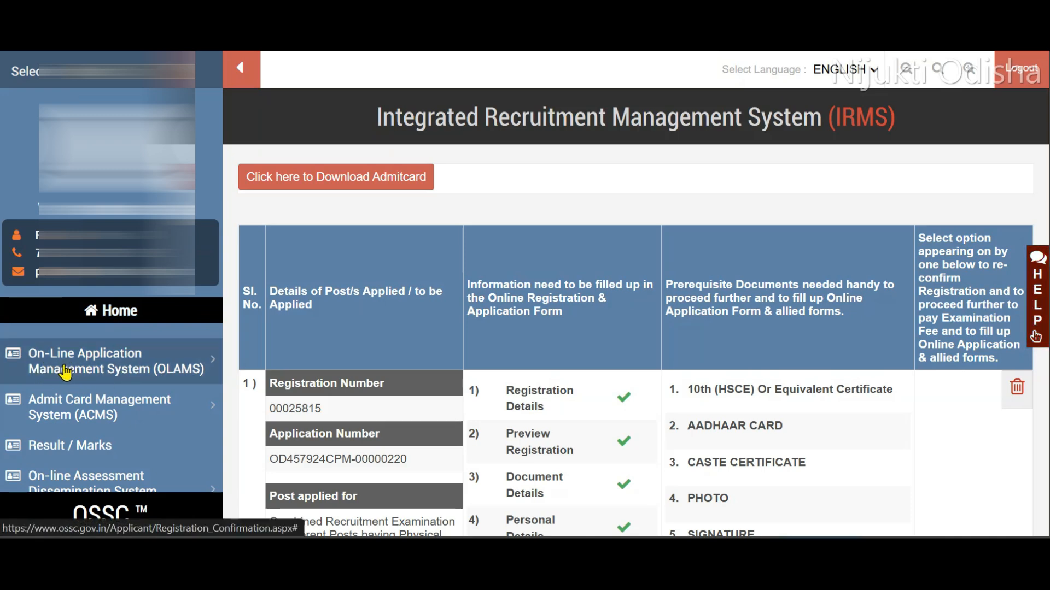
Start re-registration for a new post with the existing contact details and select the combined higher secondary (10+2) level examination 2024-II
{"action": "left_click", "coordinate": [117, 359]}
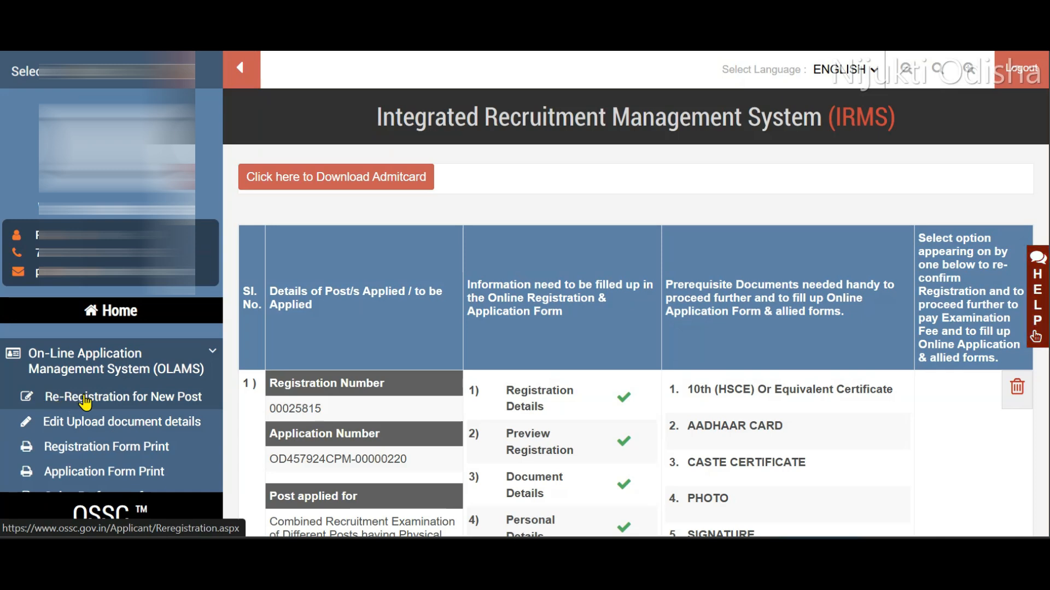
{"action": "left_click", "coordinate": [149, 403]}
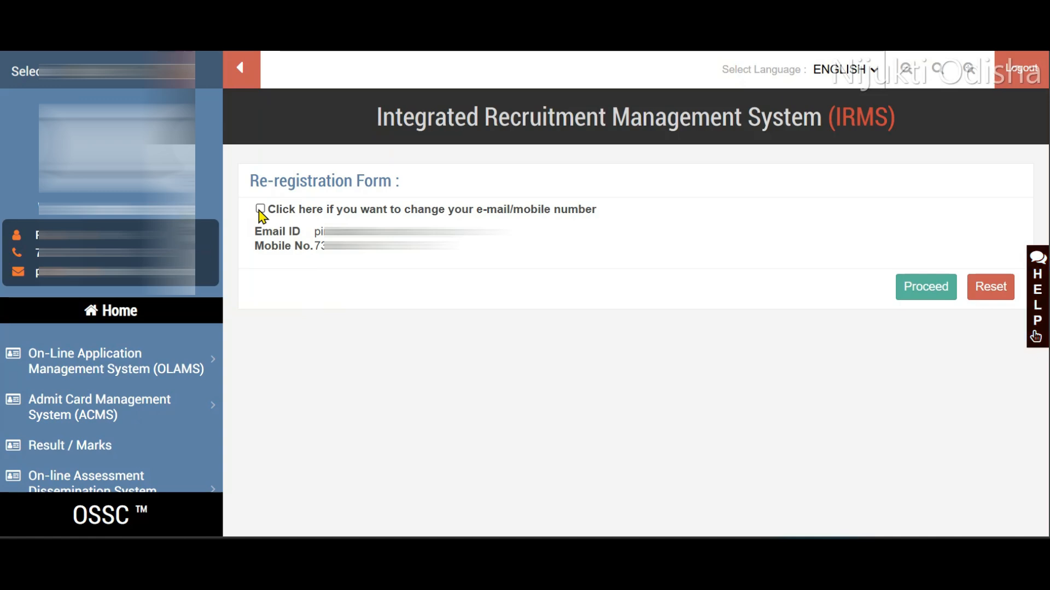
{"action": "left_click", "coordinate": [914, 292]}
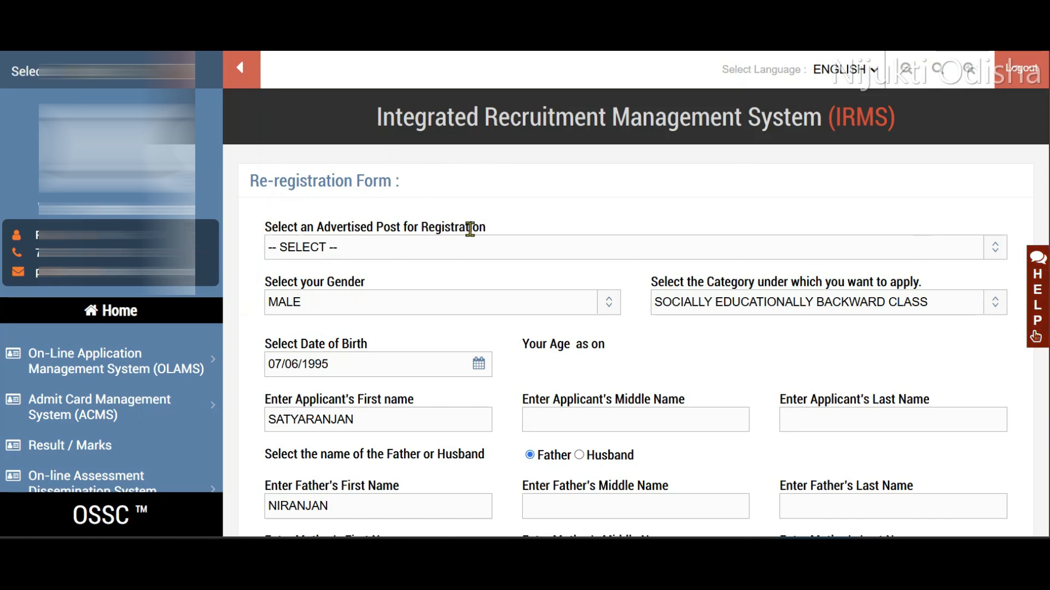
{"action": "left_click", "coordinate": [443, 255]}
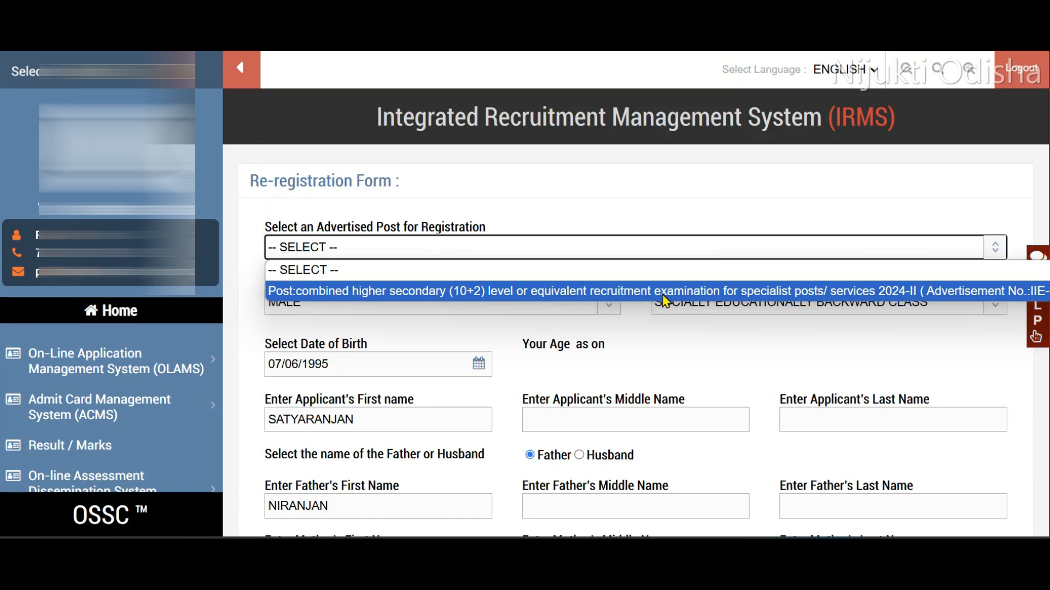
{"action": "left_click", "coordinate": [630, 295]}
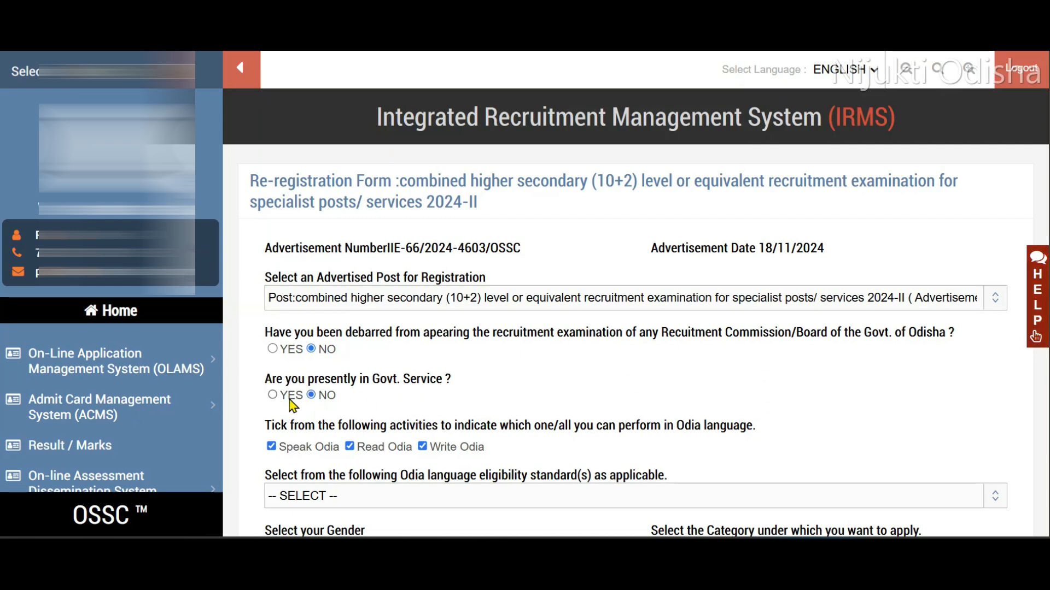
Set the Odia eligibility standard to passing Odia as a language subject in the final examination of Class-VII or above
{"action": "scroll", "coordinate": [617, 333], "scroll_direction": "down", "scroll_amount": 2}
{"action": "scroll", "coordinate": [616, 339], "scroll_direction": "down", "scroll_amount": 1}
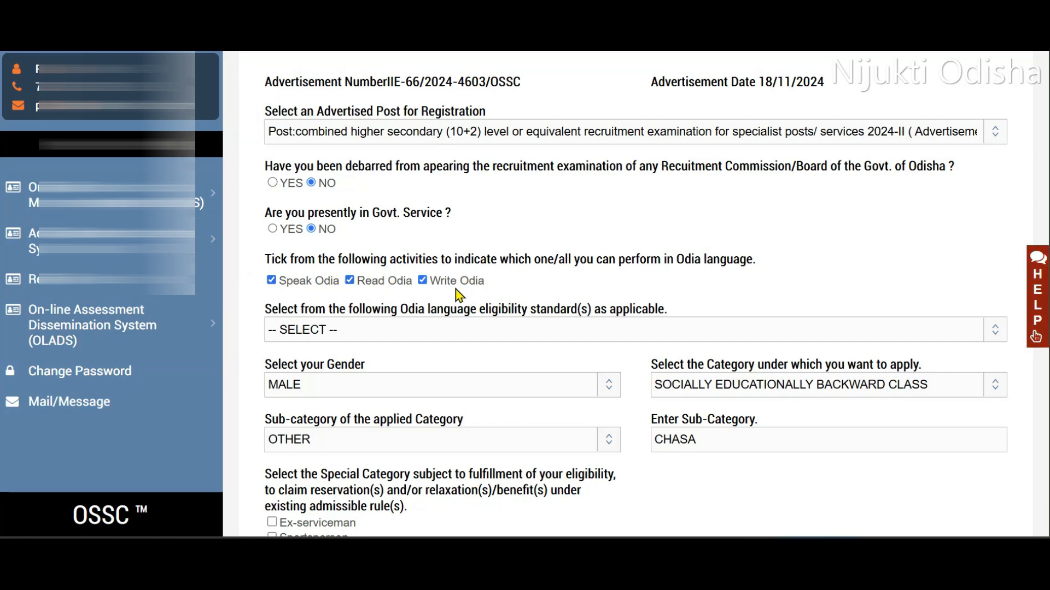
{"action": "scroll", "coordinate": [711, 251], "scroll_direction": "down", "scroll_amount": 3}
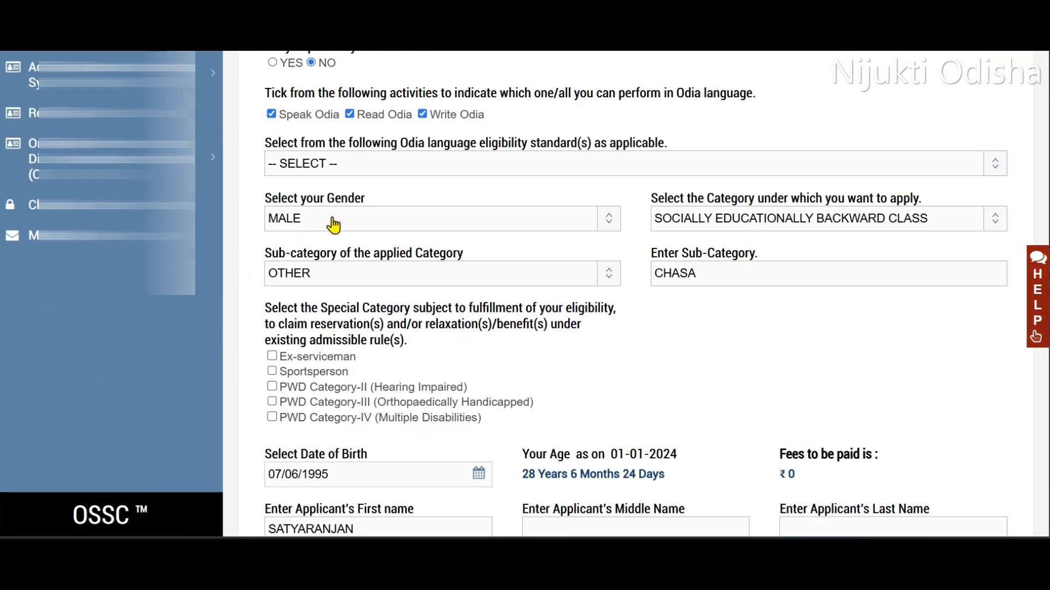
{"action": "left_click", "coordinate": [516, 168]}
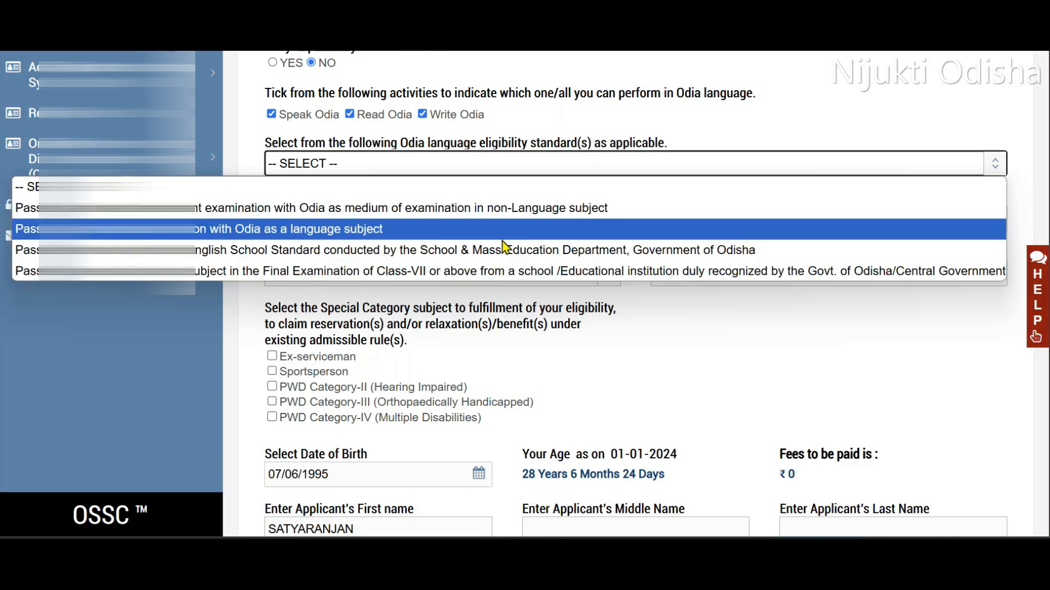
{"action": "left_click", "coordinate": [509, 276]}
Check the gender and category choices and select OTHER as the sub-category of the applied category
{"action": "scroll", "coordinate": [511, 279], "scroll_direction": "down", "scroll_amount": 2}
{"action": "left_click", "coordinate": [460, 141]}
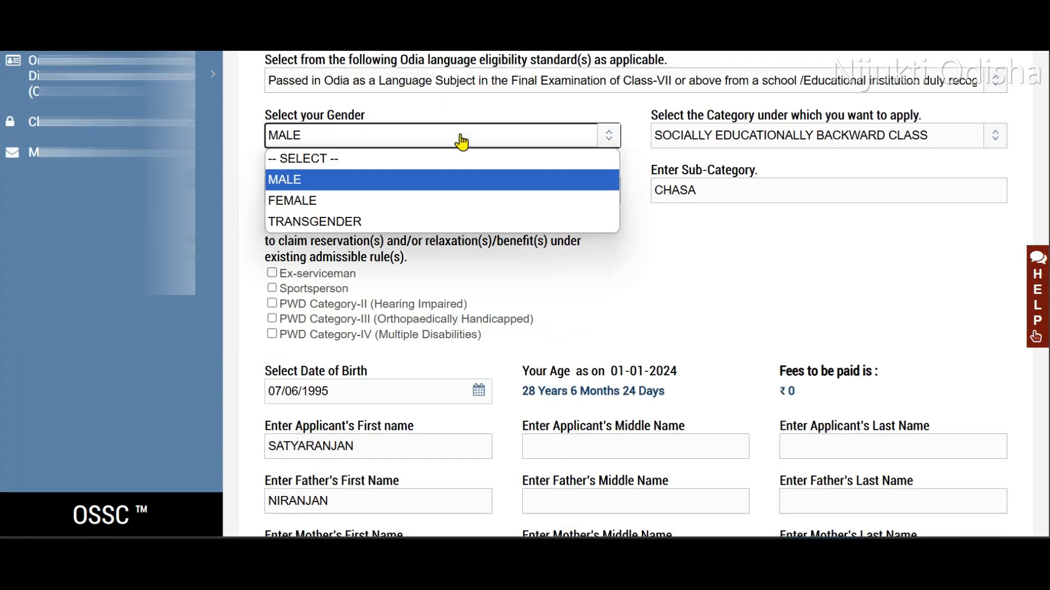
{"action": "left_click", "coordinate": [830, 137]}
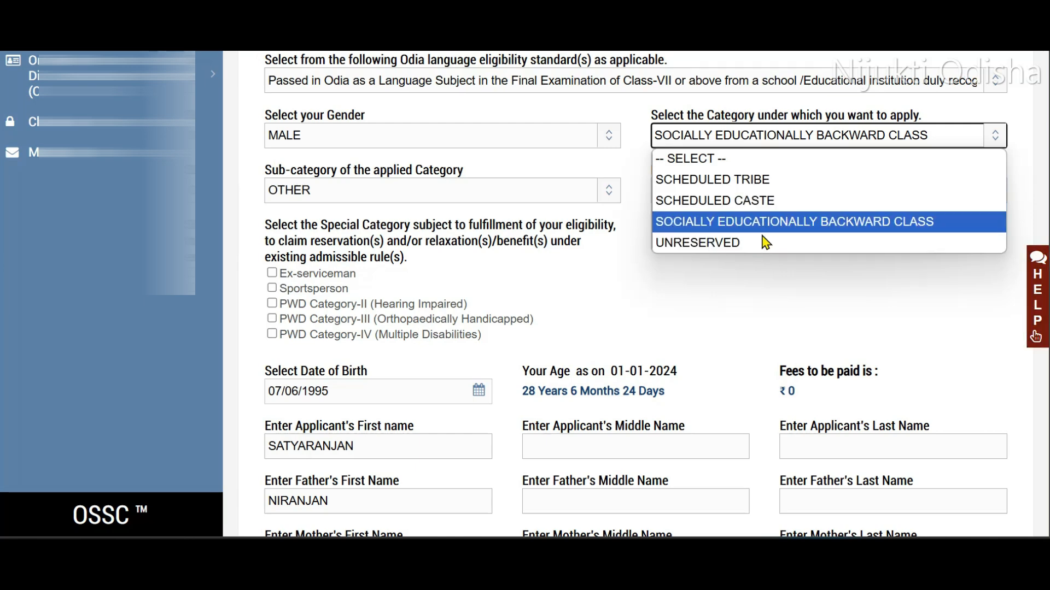
{"action": "left_click", "coordinate": [793, 288]}
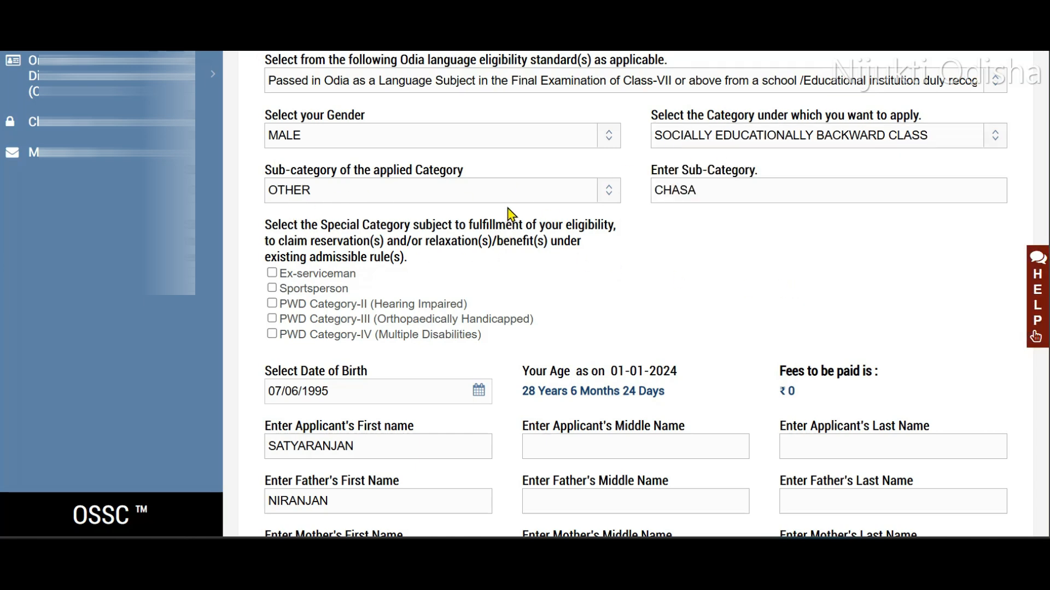
{"action": "left_click", "coordinate": [484, 192]}
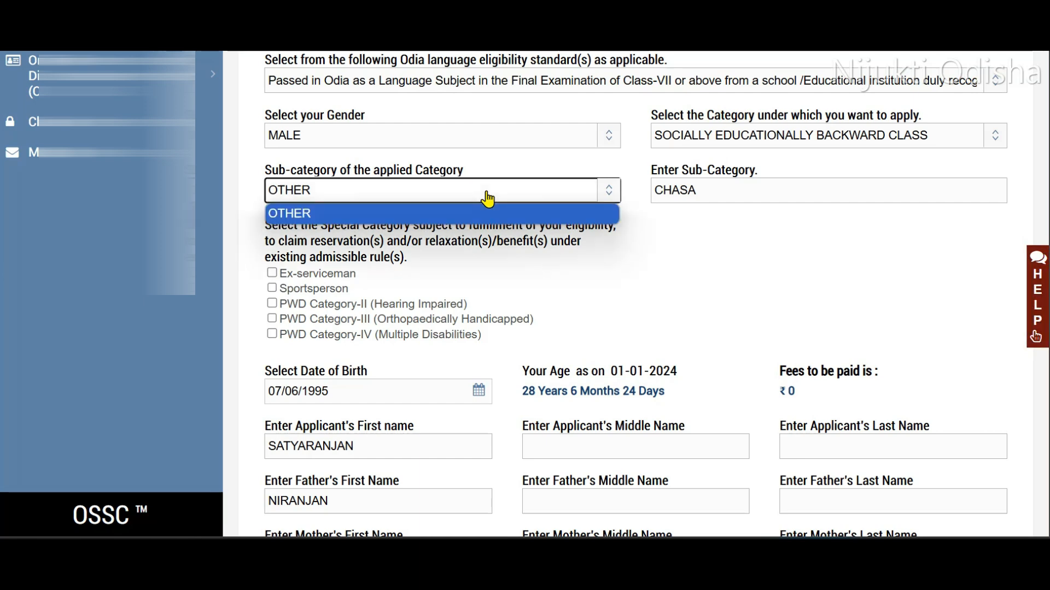
{"action": "left_click", "coordinate": [434, 217]}
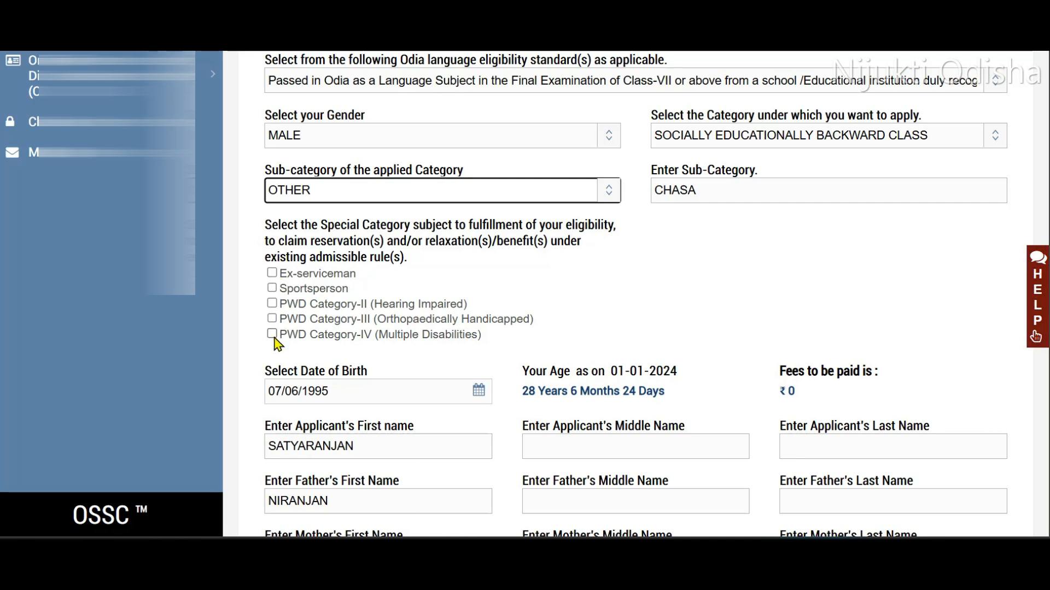
Review the personal details, signature and thumb impression, accept the declaration and preview the re-registration form
{"action": "scroll", "coordinate": [353, 115], "scroll_direction": "down", "scroll_amount": 5}
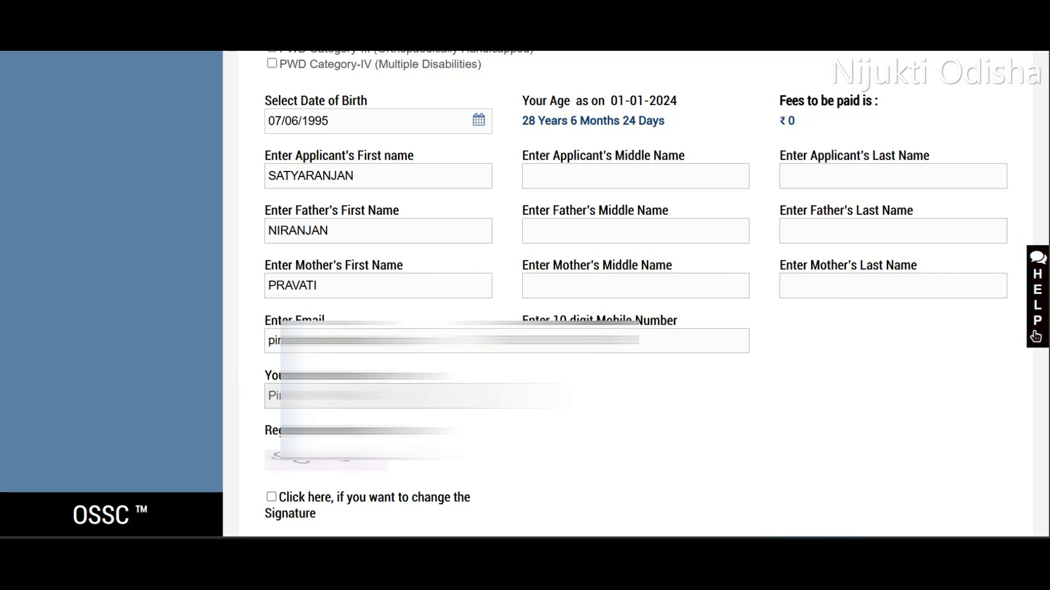
{"action": "scroll", "coordinate": [296, 94], "scroll_direction": "down", "scroll_amount": 6}
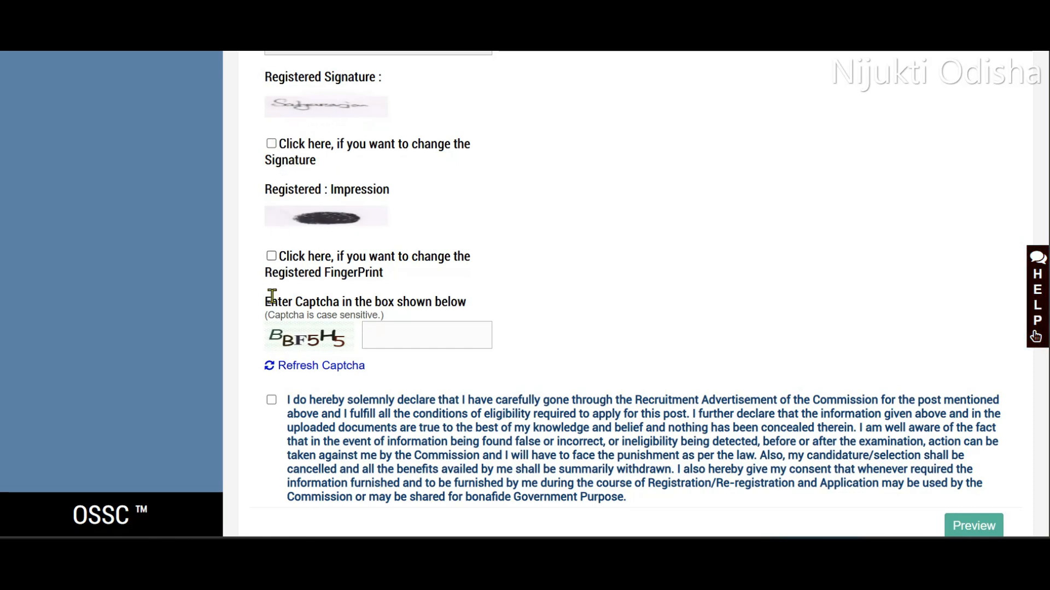
{"action": "scroll", "coordinate": [403, 237], "scroll_direction": "down", "scroll_amount": 1}
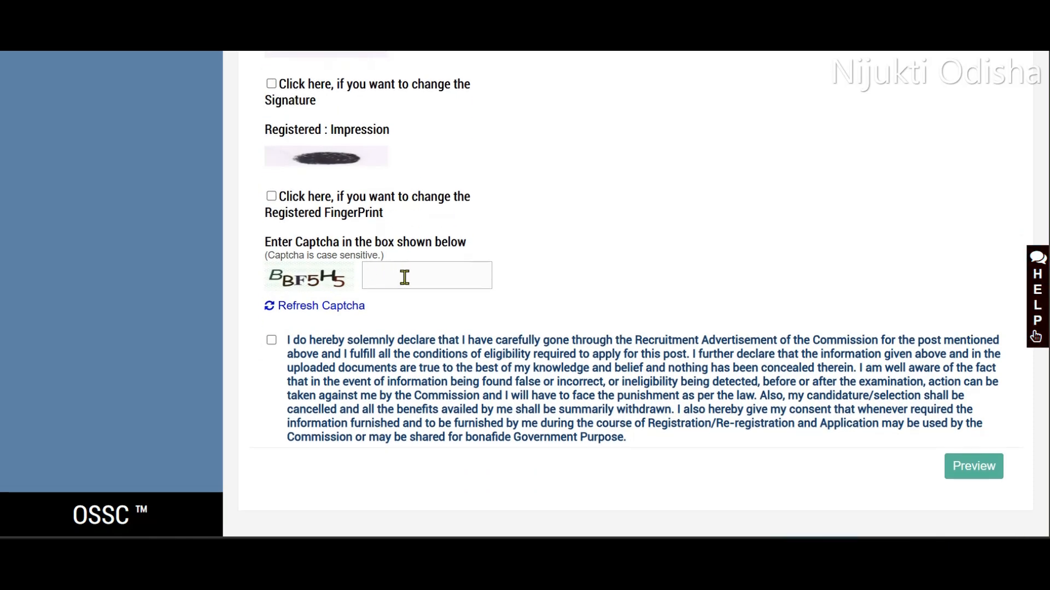
{"action": "left_click", "coordinate": [273, 341]}
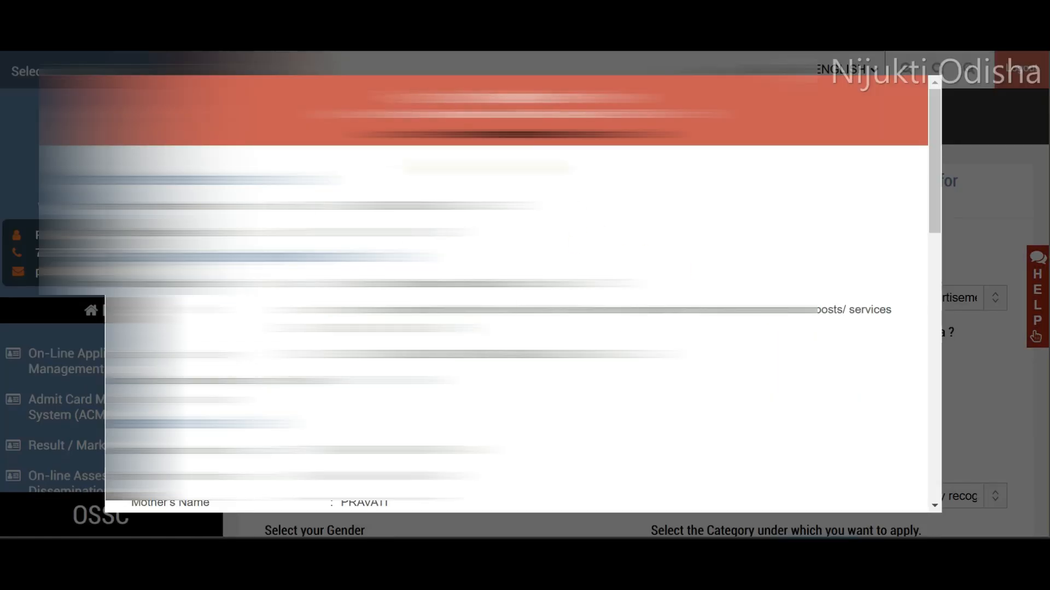
Submit the previewed re-registration form and return to the home page's list of applied posts
{"action": "scroll", "coordinate": [490, 294], "scroll_direction": "down", "scroll_amount": 11}
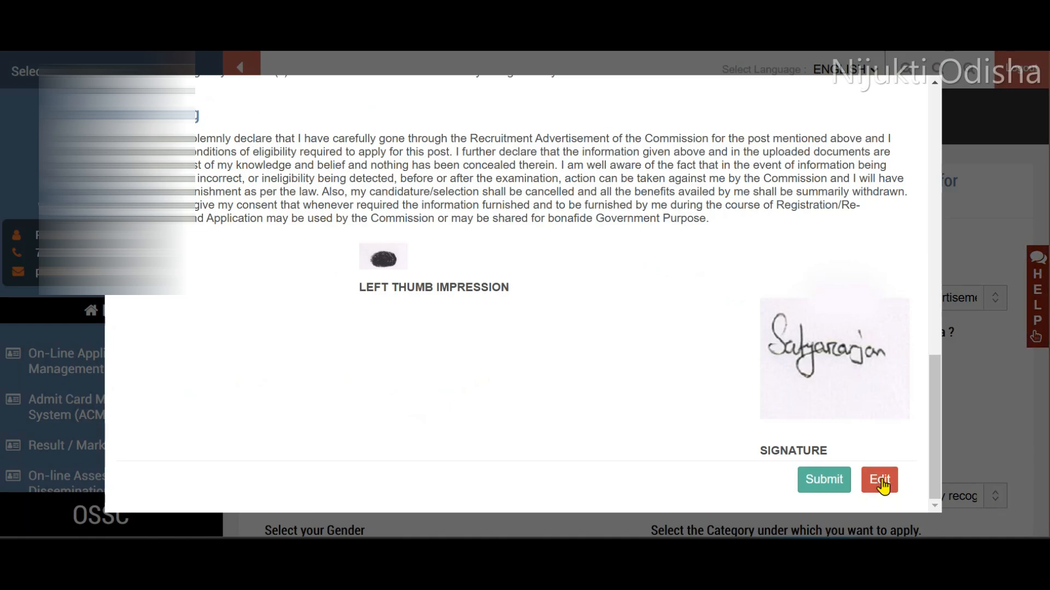
{"action": "left_click", "coordinate": [821, 480]}
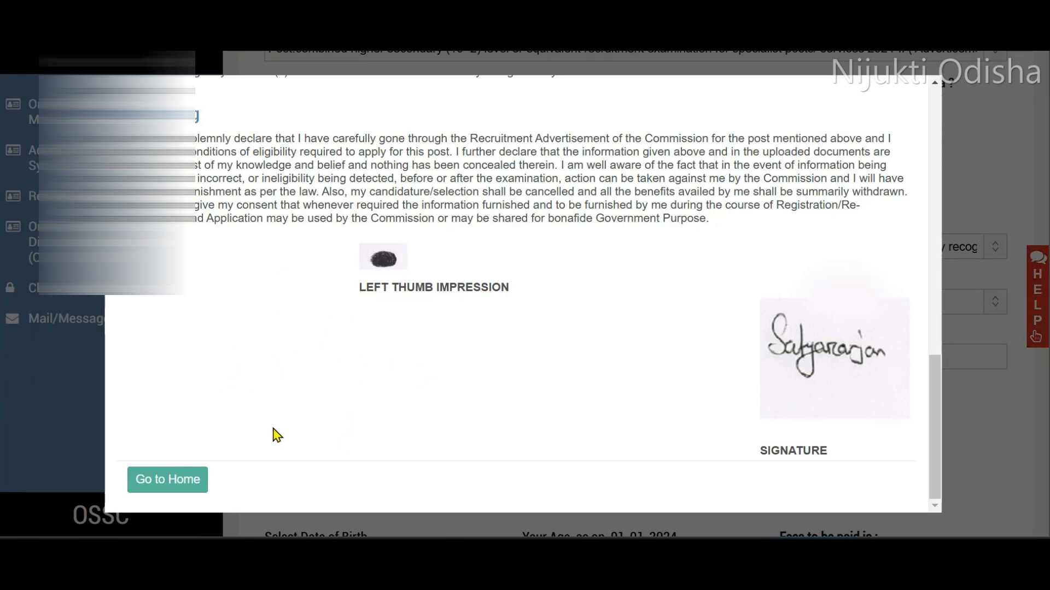
{"action": "left_click", "coordinate": [175, 483]}
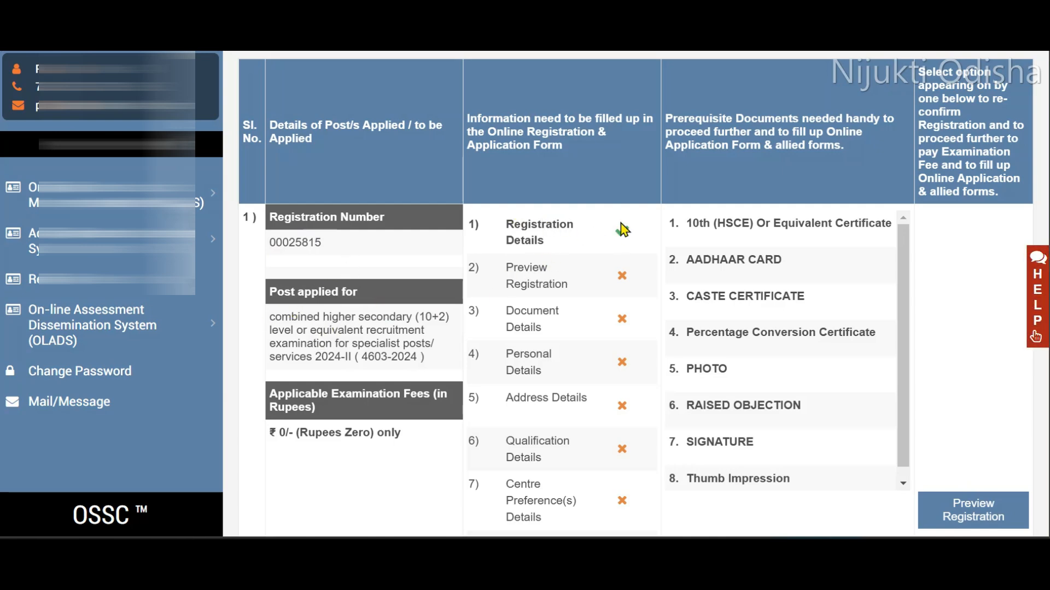
{"action": "scroll", "coordinate": [653, 229], "scroll_direction": "down", "scroll_amount": 2}
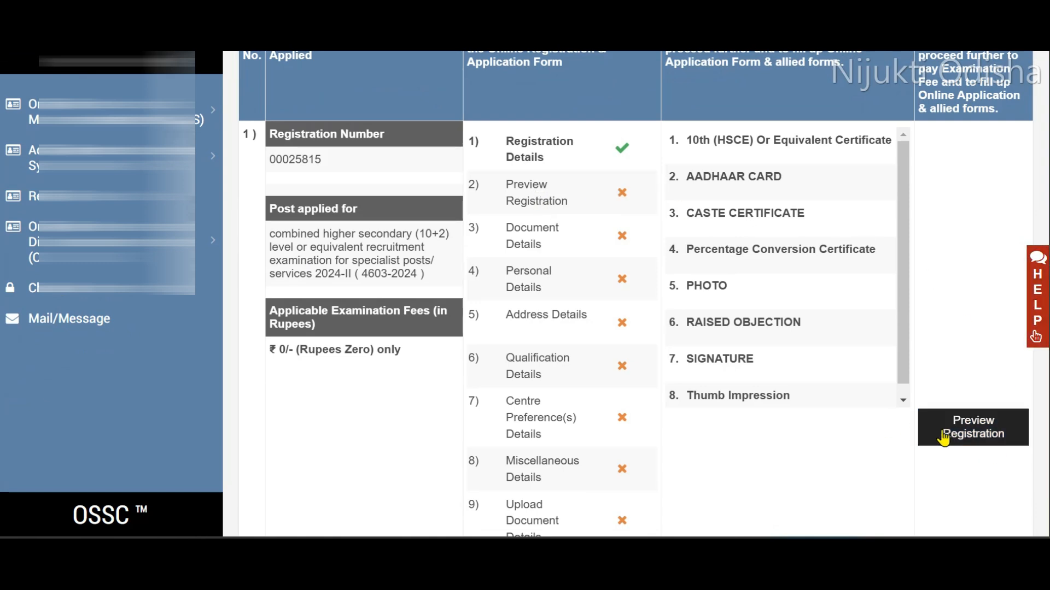
Preview the registration for the combined higher secondary (10+2) level examination 2024-II, review it through the declaration and confirm it
{"action": "left_click", "coordinate": [983, 432]}
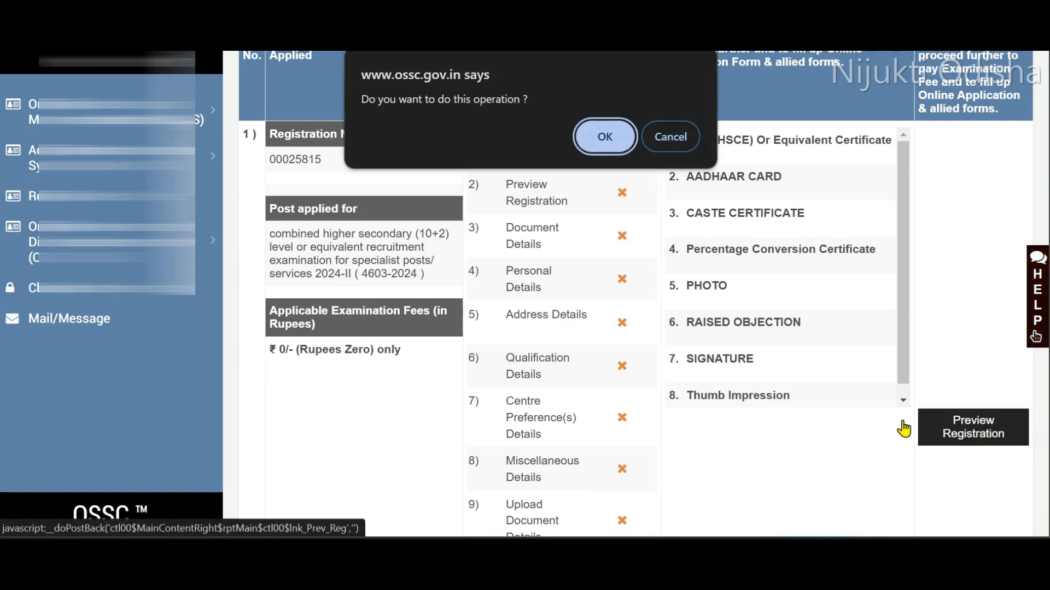
{"action": "left_click", "coordinate": [603, 131]}
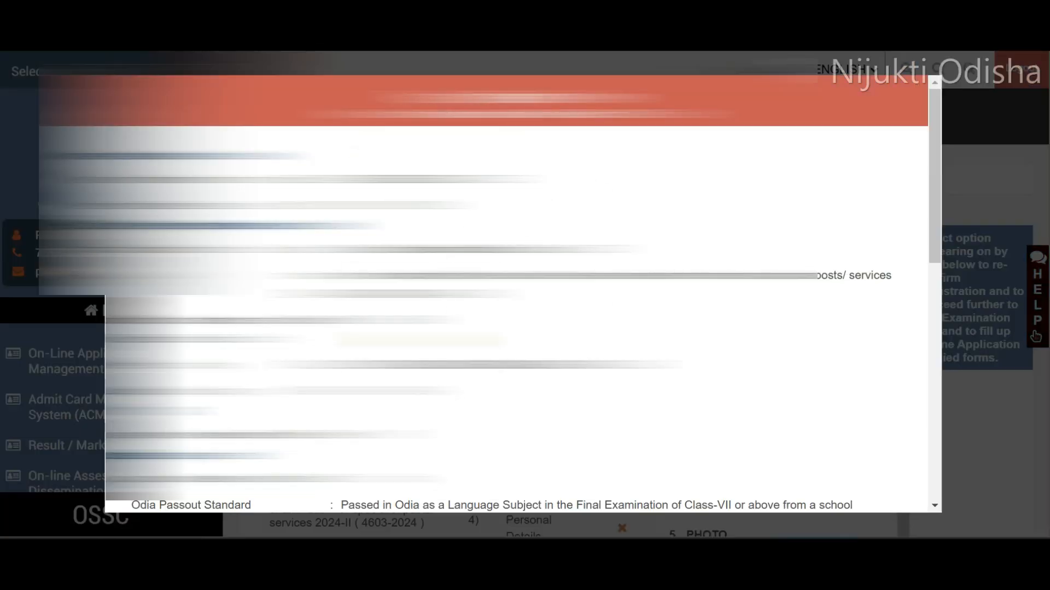
{"action": "scroll", "coordinate": [517, 295], "scroll_direction": "down", "scroll_amount": 2}
{"action": "scroll", "coordinate": [517, 295], "scroll_direction": "down", "scroll_amount": 10}
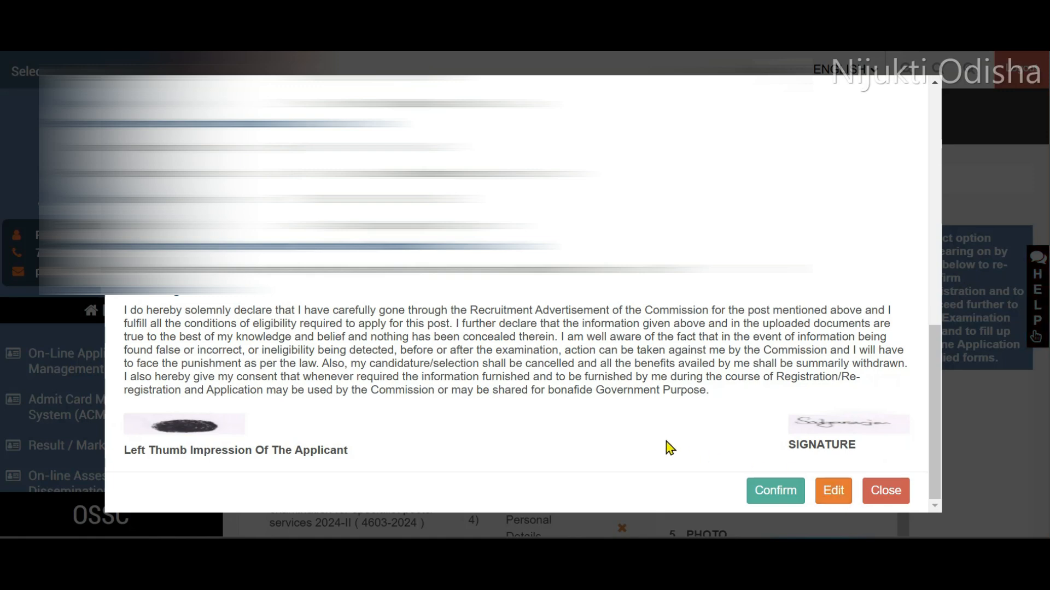
{"action": "left_click", "coordinate": [780, 494]}
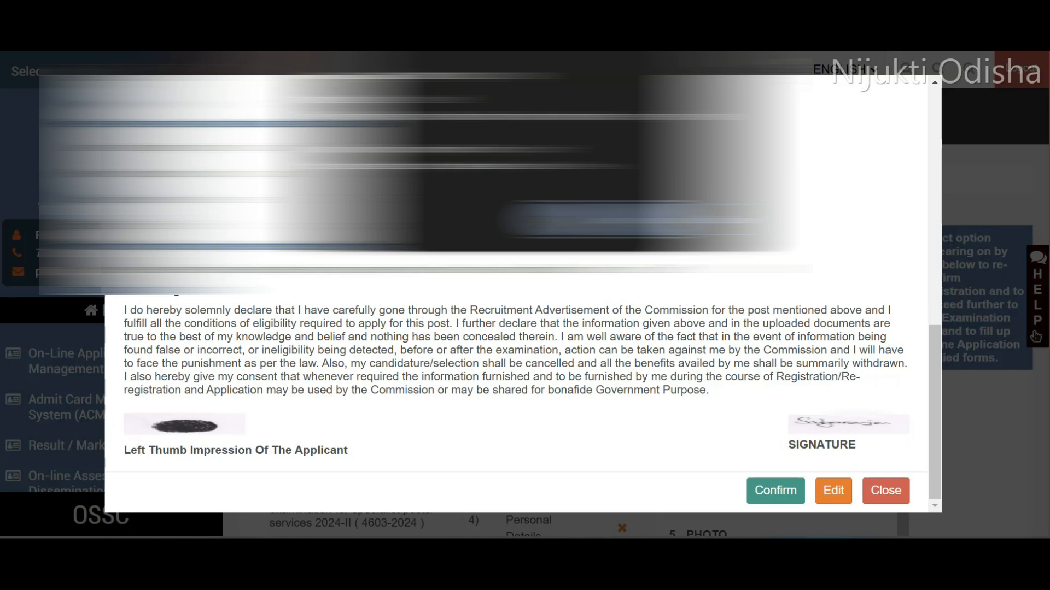
{"action": "left_click", "coordinate": [606, 220]}
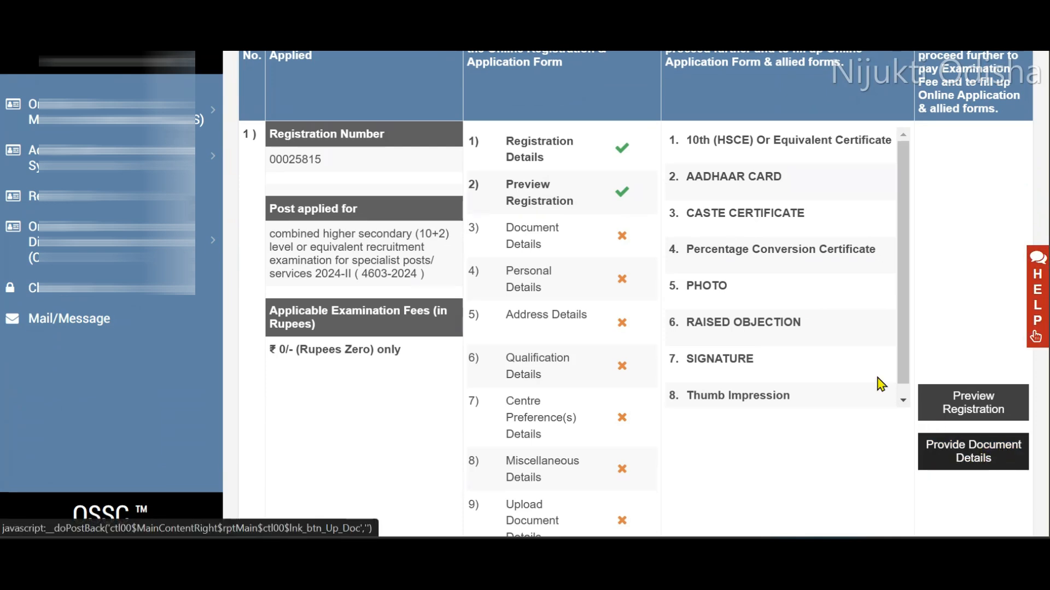
Open the document details form and choose AADHAAR CARD as ID proof with UNIQUE IDENTIFICATION AUTHORITY OF INDIA as issuing authority
{"action": "left_click", "coordinate": [973, 453]}
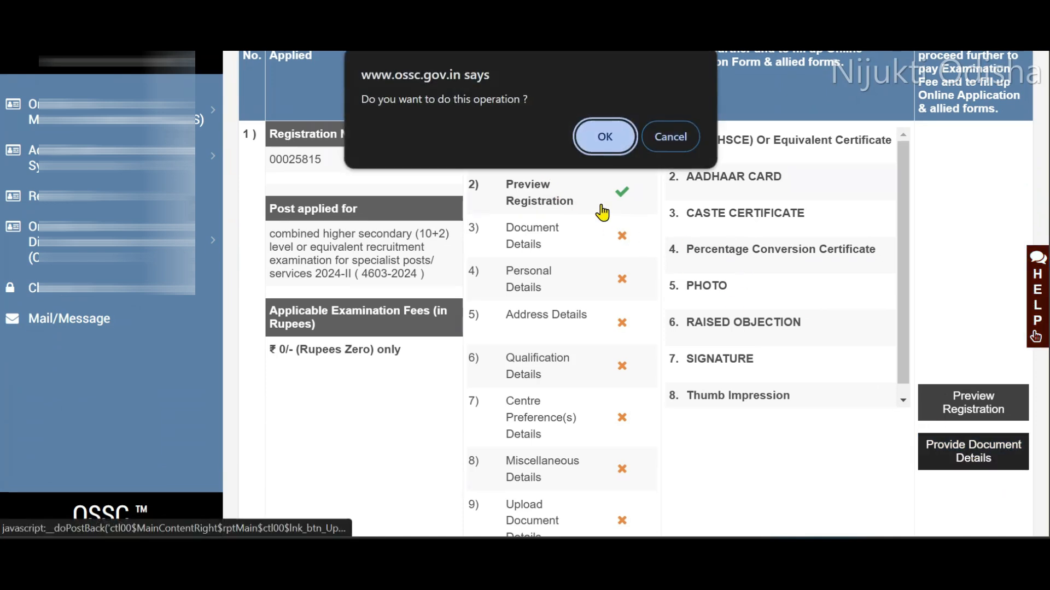
{"action": "left_click", "coordinate": [601, 134]}
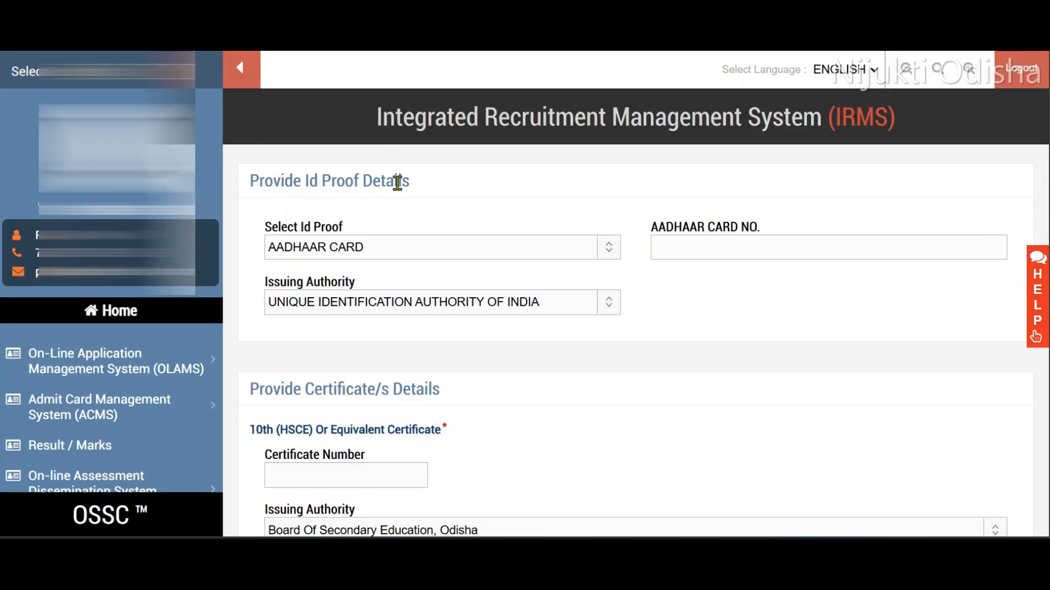
{"action": "left_click", "coordinate": [397, 247]}
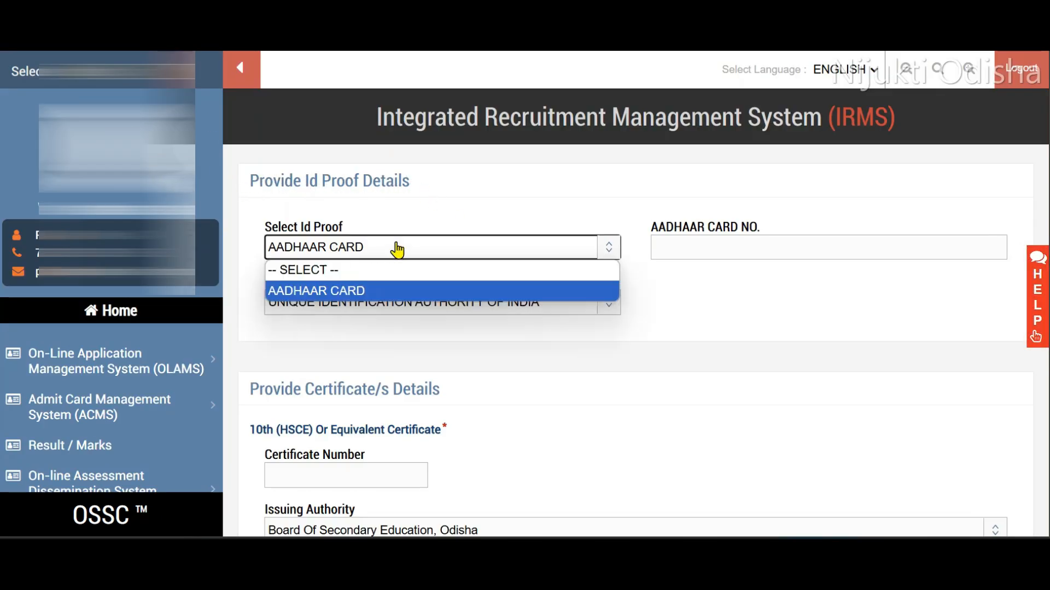
{"action": "left_click", "coordinate": [370, 303]}
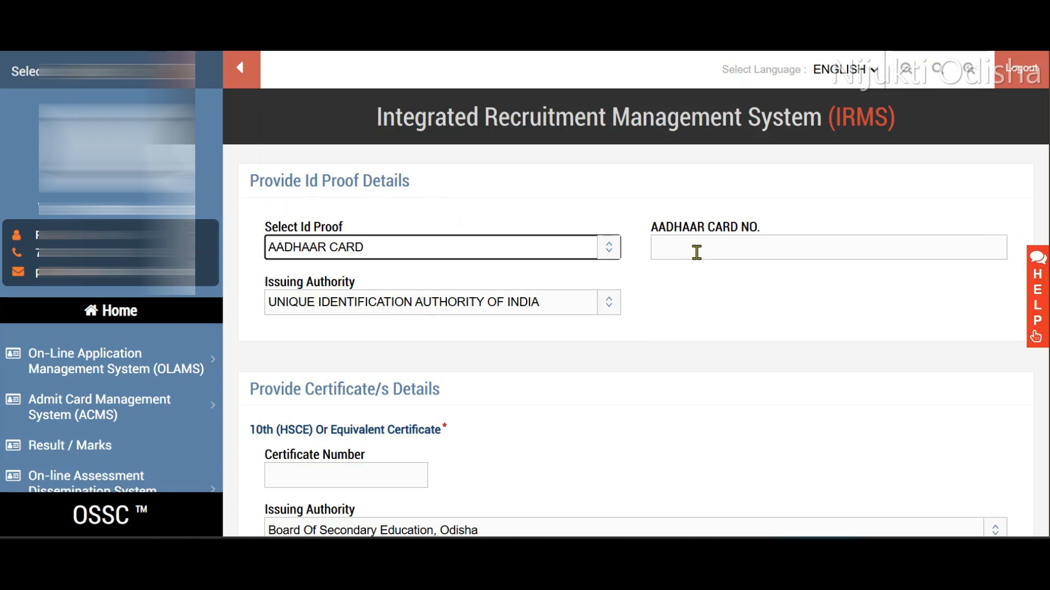
{"action": "left_click", "coordinate": [375, 303]}
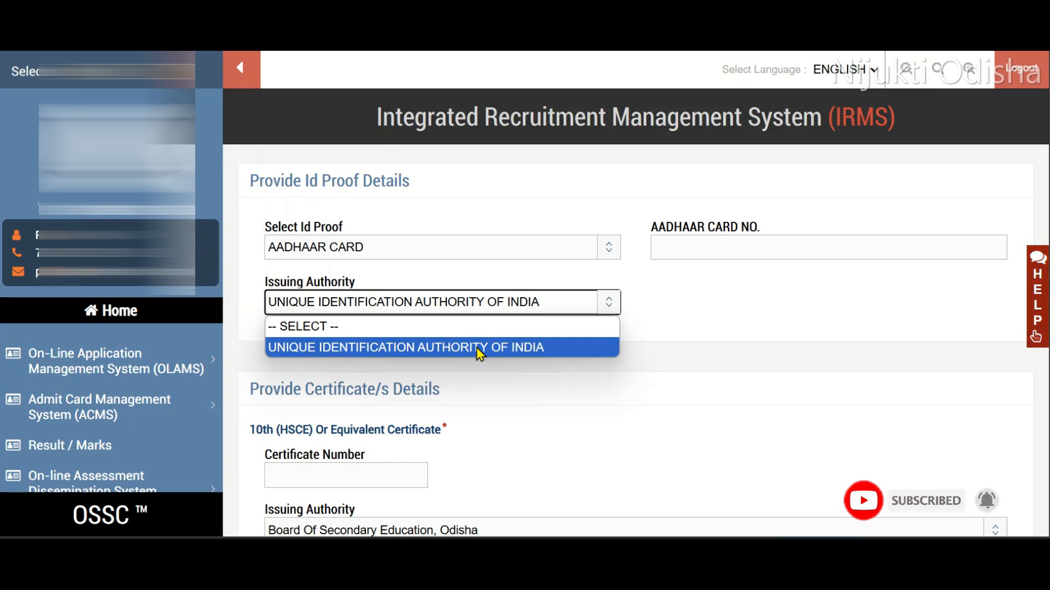
Examine the certificate details, including the issuing authority choices for the 10th certificate and the optional caste certificate
{"action": "scroll", "coordinate": [581, 377], "scroll_direction": "down", "scroll_amount": 1}
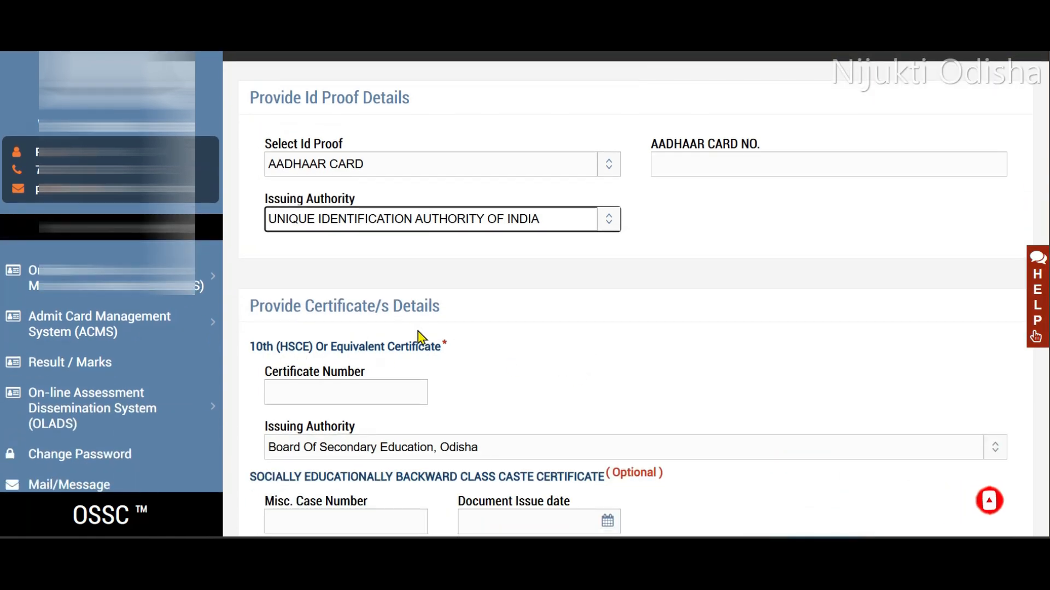
{"action": "scroll", "coordinate": [431, 305], "scroll_direction": "down", "scroll_amount": 1}
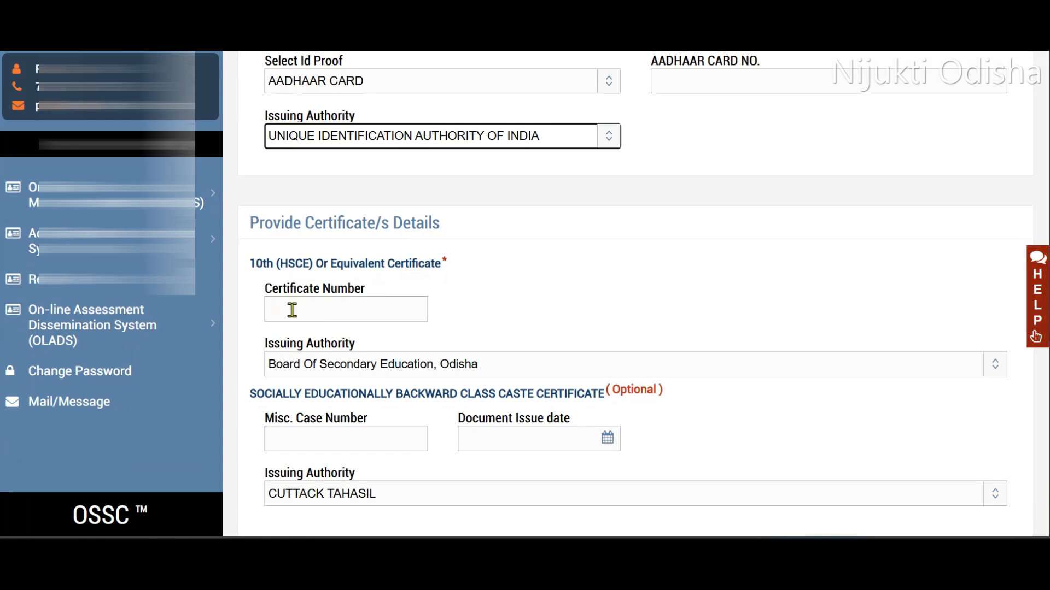
{"action": "scroll", "coordinate": [534, 384], "scroll_direction": "down", "scroll_amount": 1}
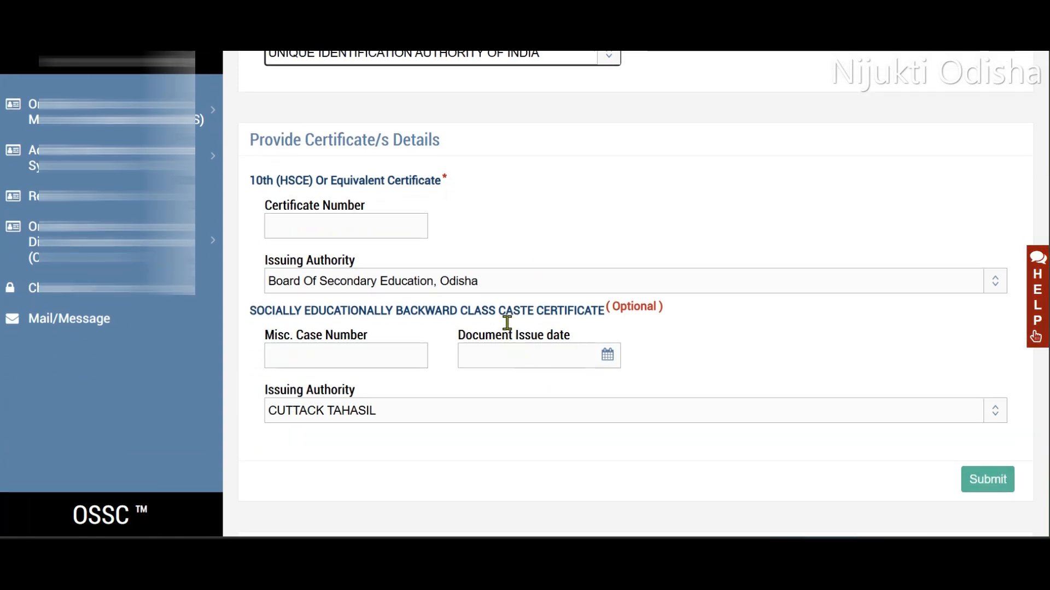
{"action": "left_click", "coordinate": [529, 288]}
{"action": "scroll", "coordinate": [386, 284], "scroll_direction": "down", "scroll_amount": 4}
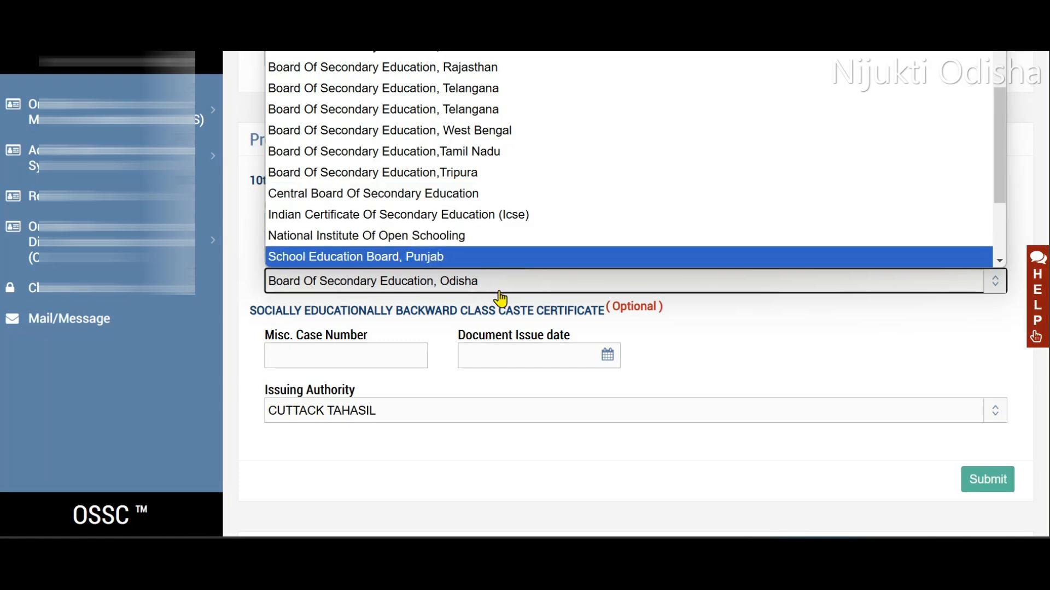
{"action": "left_click", "coordinate": [677, 340]}
{"action": "scroll", "coordinate": [666, 310], "scroll_direction": "down", "scroll_amount": 3}
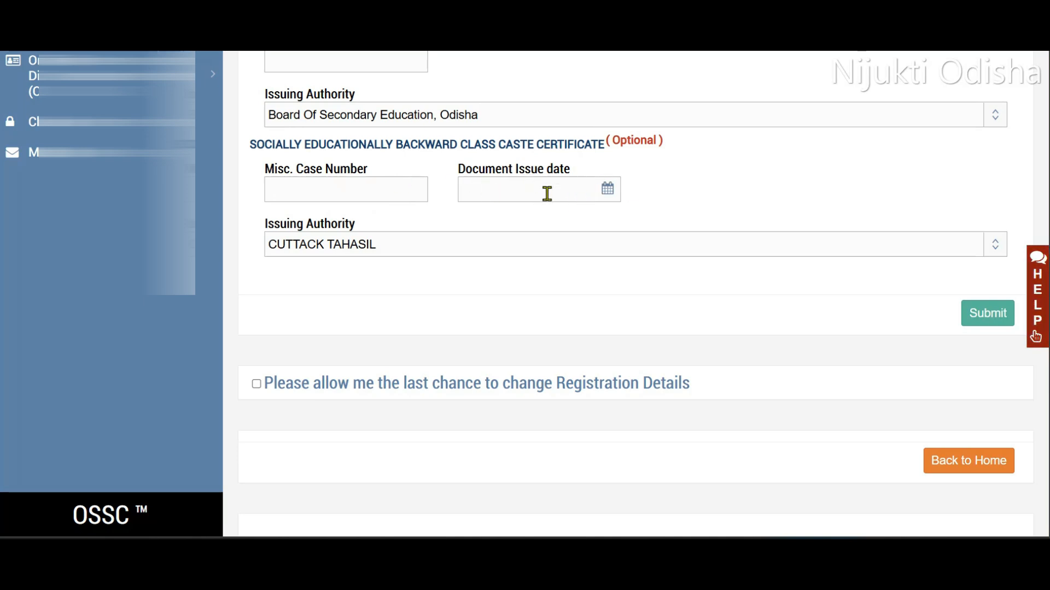
{"action": "left_click", "coordinate": [398, 251]}
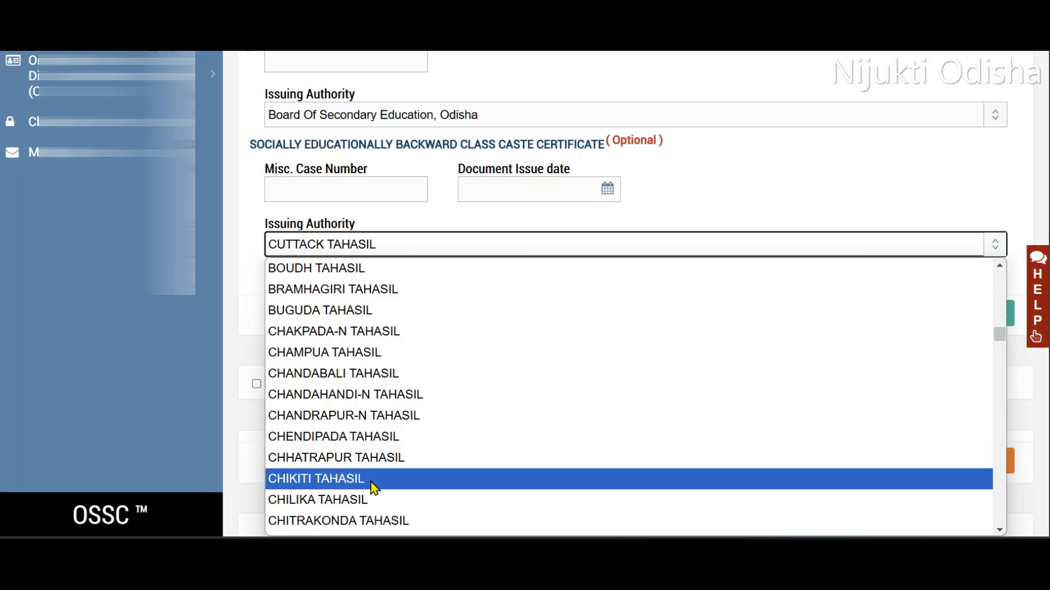
{"action": "left_click", "coordinate": [776, 202]}
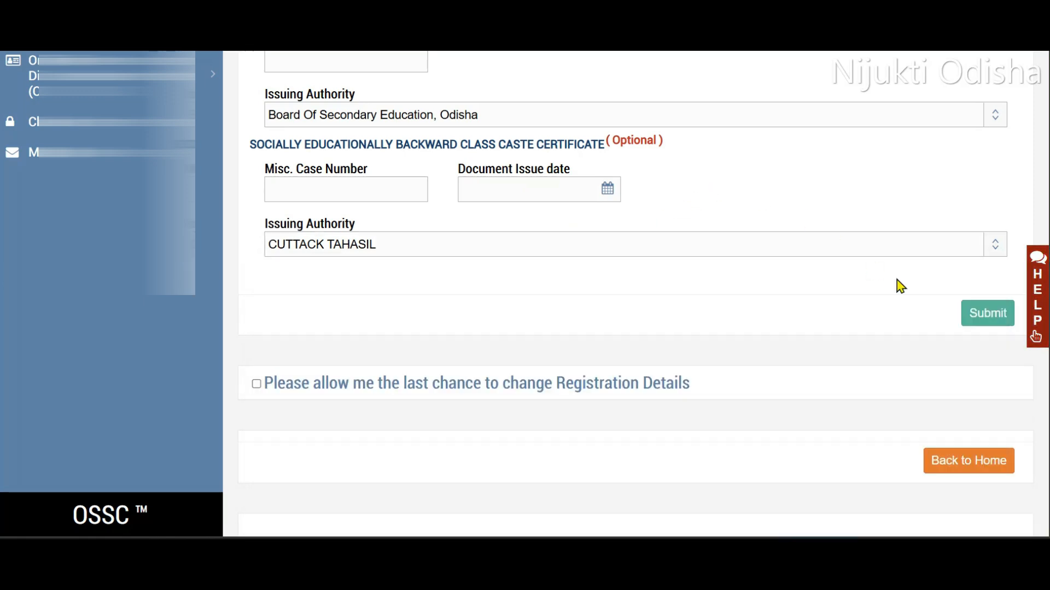
Submit the ID proof and certificate details and confirm the resulting document entries
{"action": "left_click", "coordinate": [983, 320]}
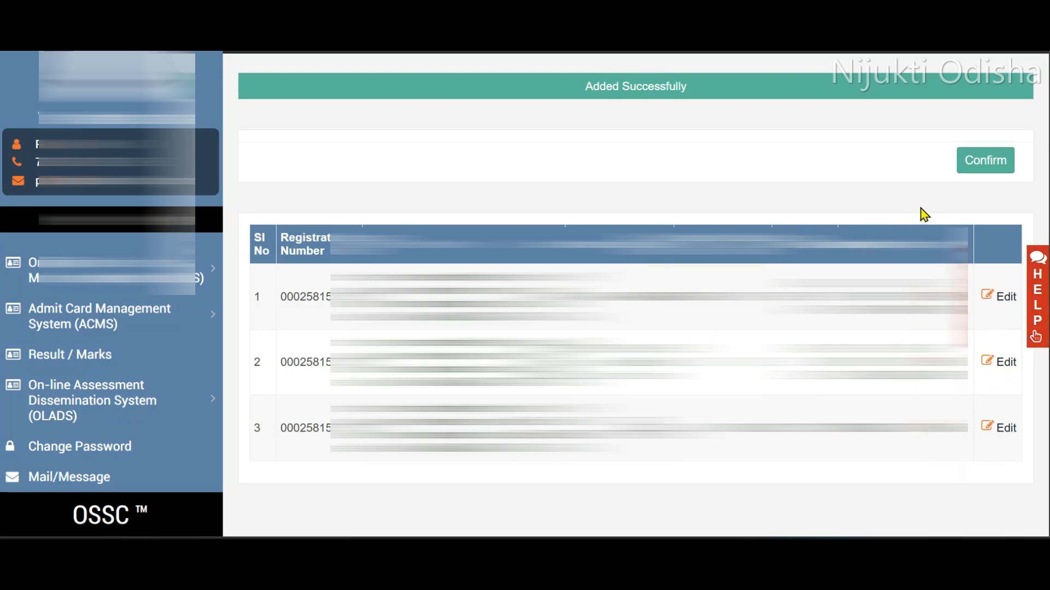
{"action": "left_click", "coordinate": [977, 164]}
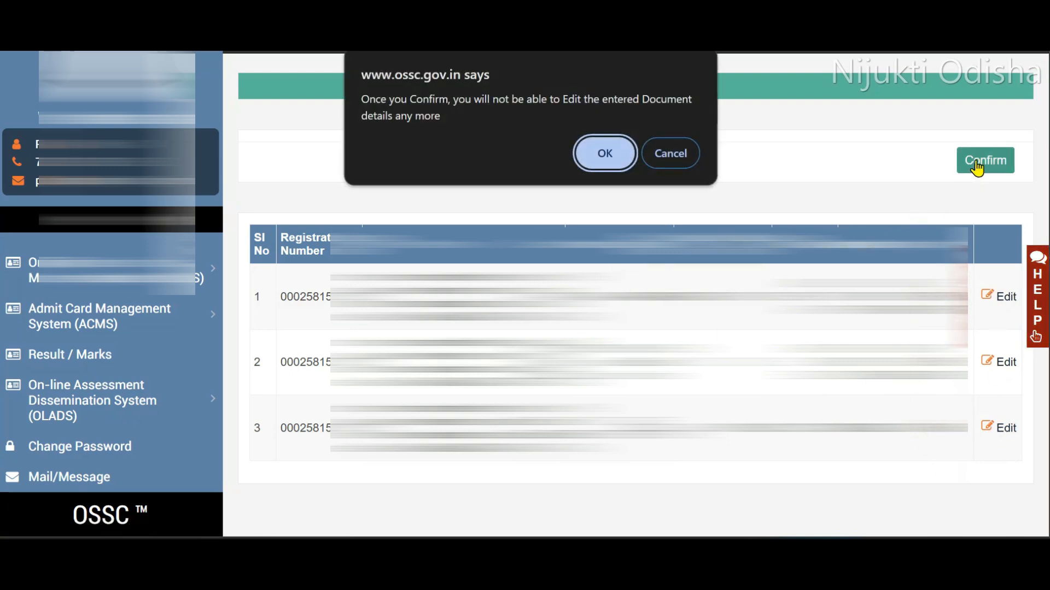
{"action": "left_click", "coordinate": [602, 154]}
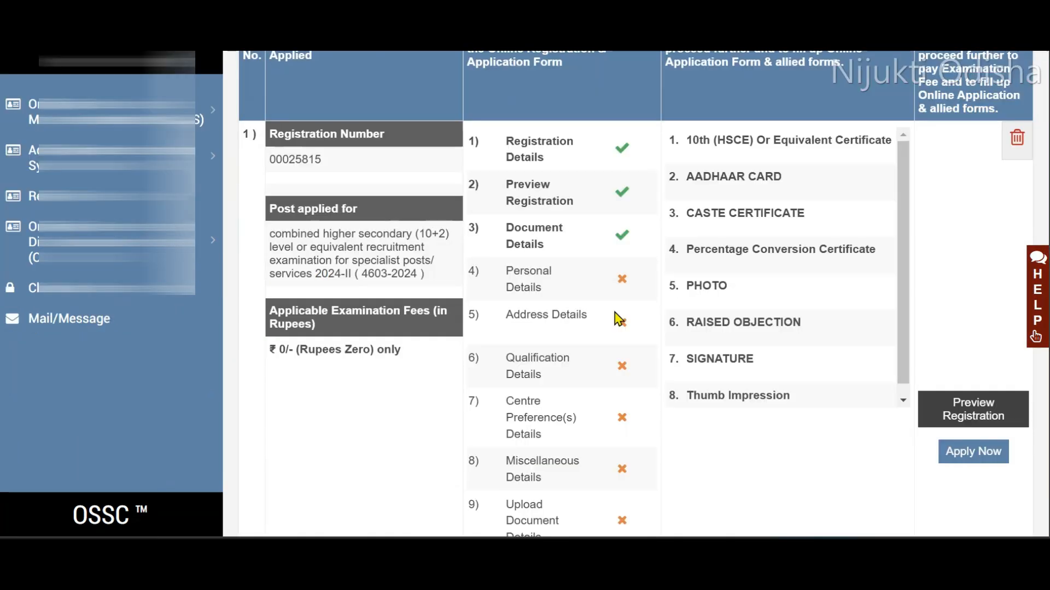
Start the application for the registered post from the list of applied posts, agreeing to the operation
{"action": "scroll", "coordinate": [614, 314], "scroll_direction": "down", "scroll_amount": 1}
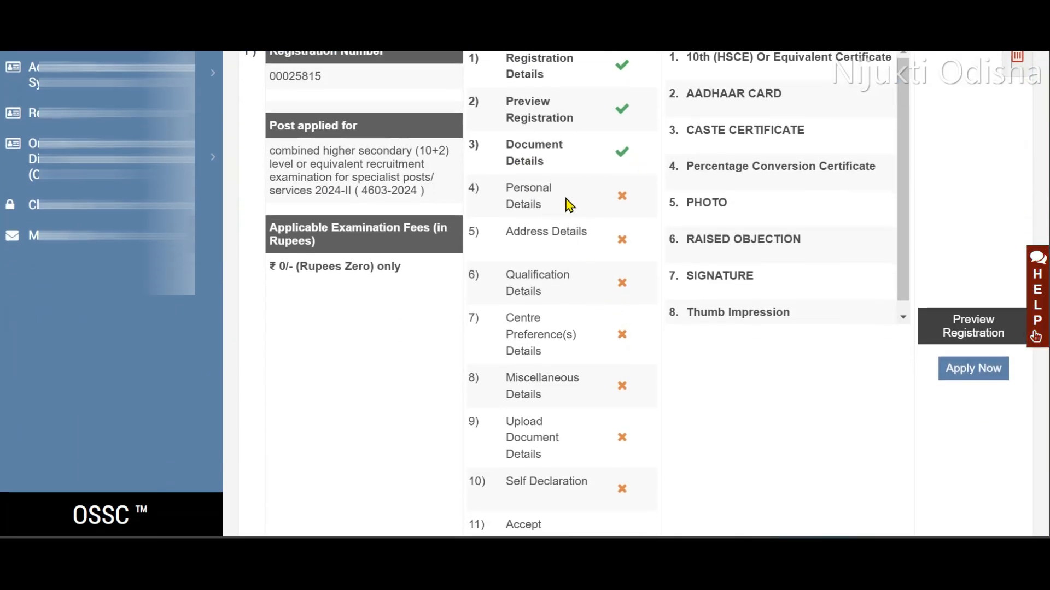
{"action": "left_click", "coordinate": [969, 379]}
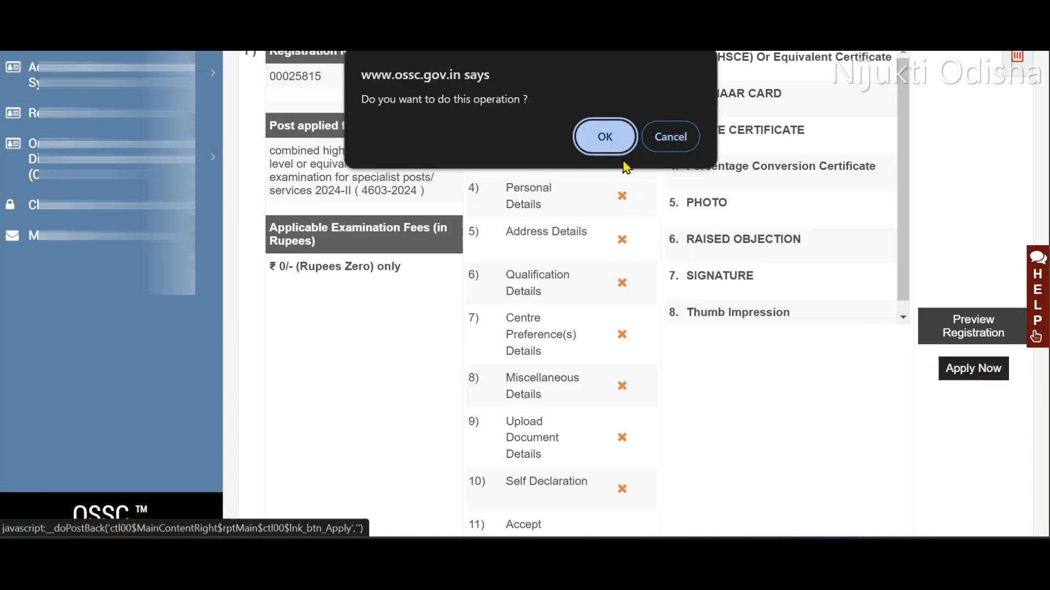
{"action": "left_click", "coordinate": [606, 136]}
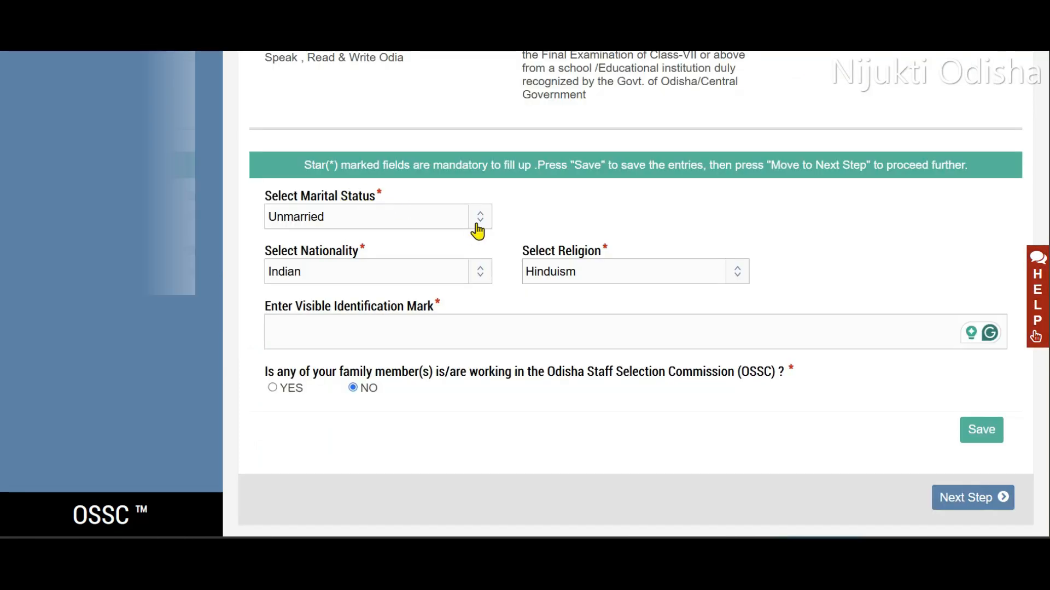
Check the marital status, nationality and religion choices in the personal details and proceed to the address details
{"action": "left_click", "coordinate": [477, 222]}
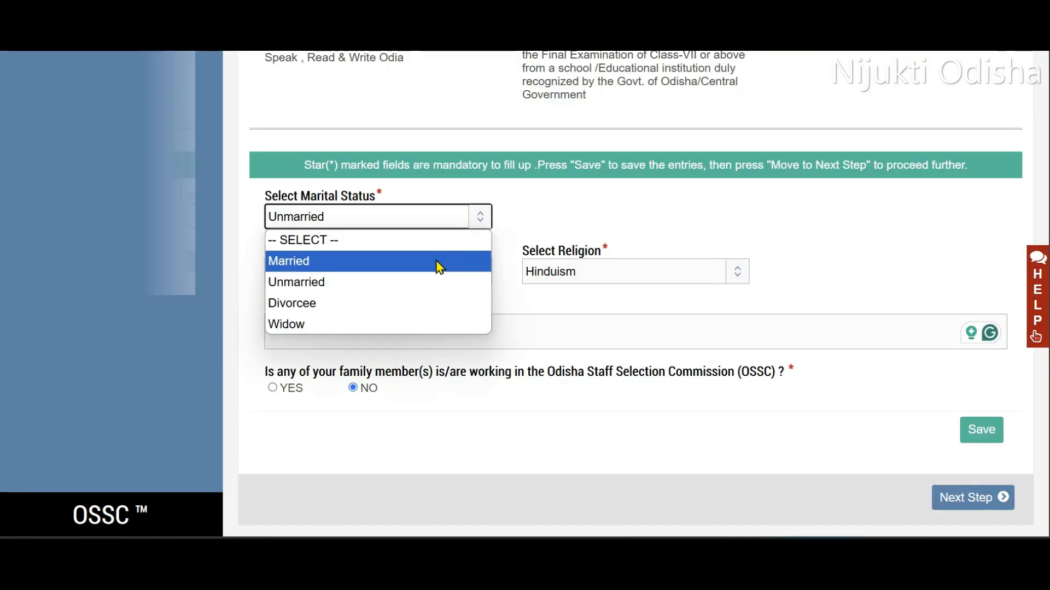
{"action": "left_click", "coordinate": [530, 236]}
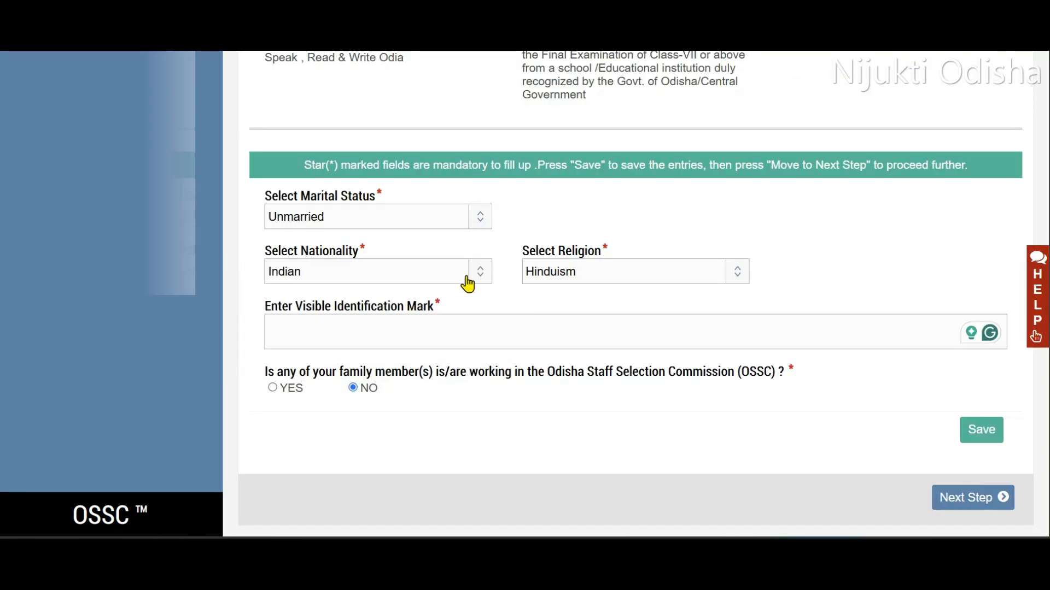
{"action": "left_click", "coordinate": [445, 284]}
{"action": "left_click", "coordinate": [407, 315]}
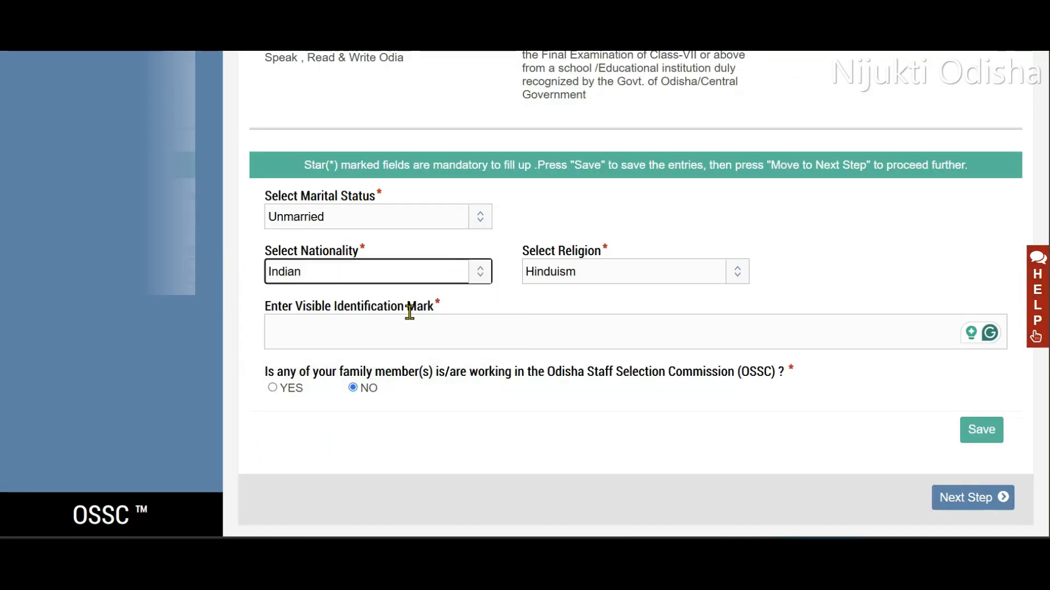
{"action": "left_click", "coordinate": [625, 271]}
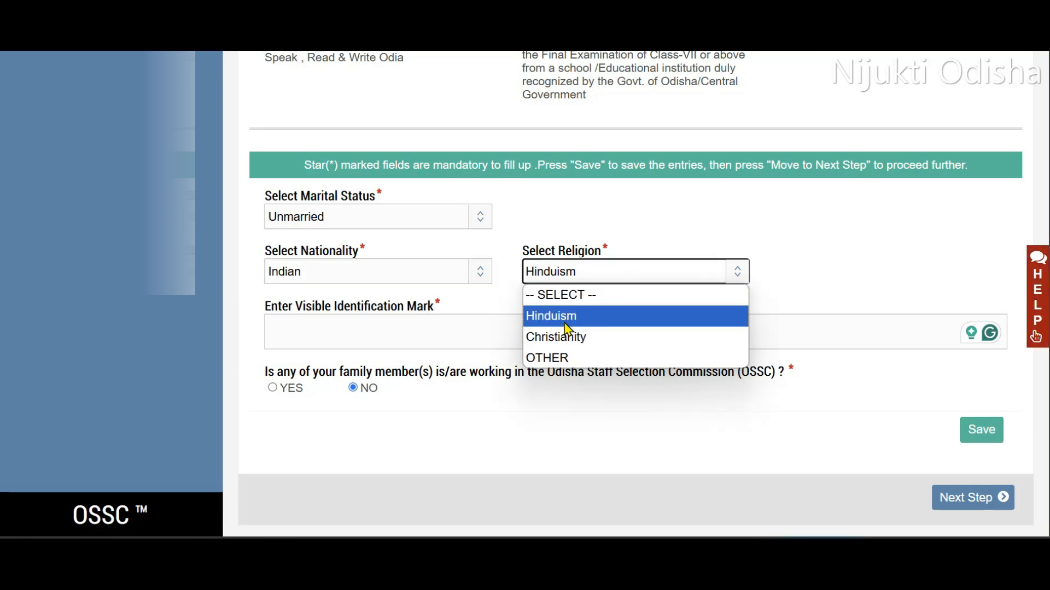
{"action": "left_click", "coordinate": [797, 306]}
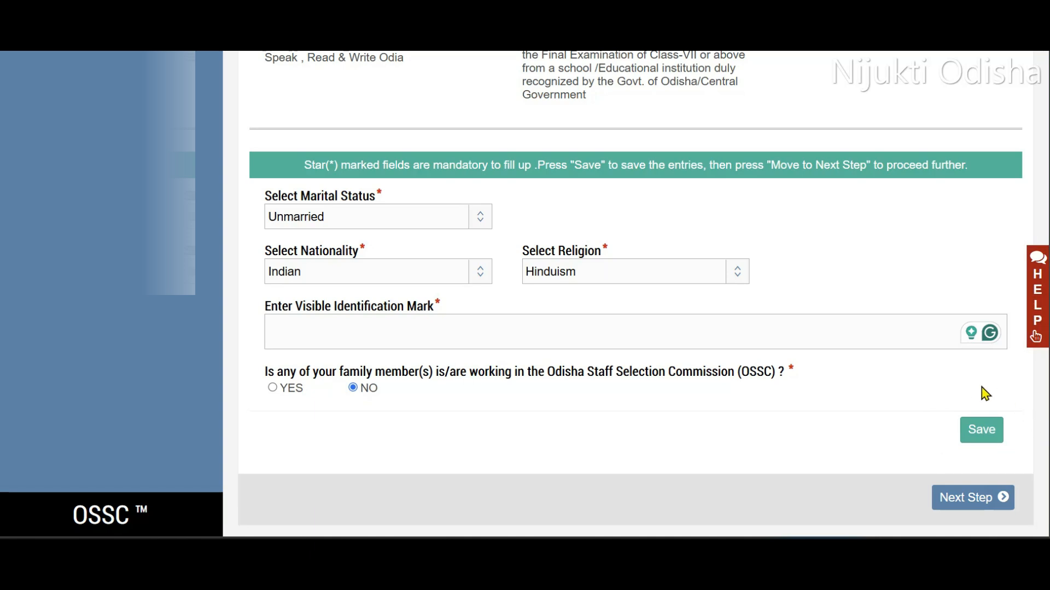
{"action": "left_click", "coordinate": [962, 510]}
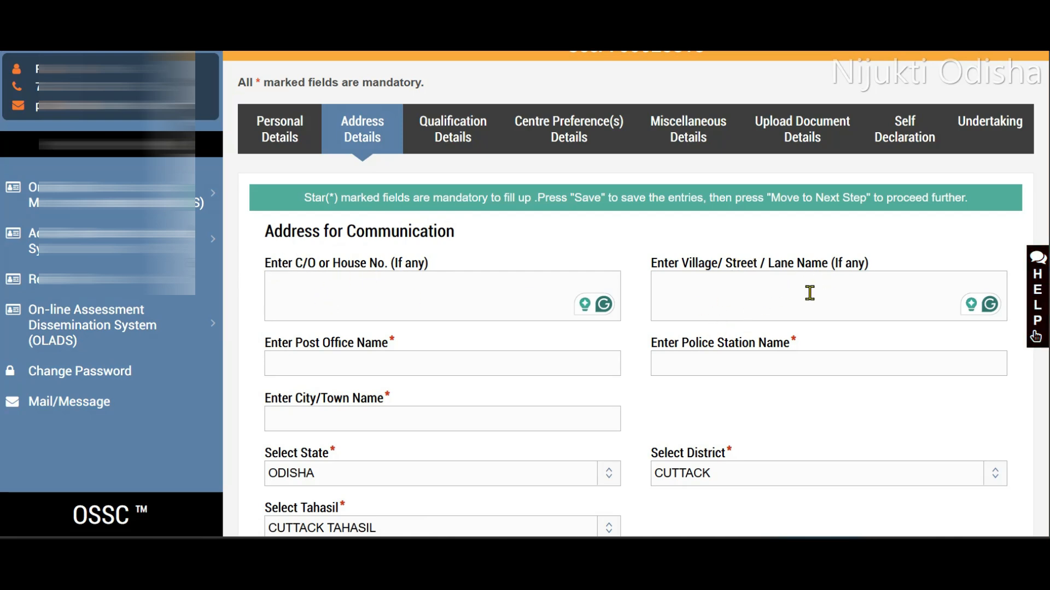
Examine the communication address fields, the state and district choices, and the option to reuse that address as the permanent address
{"action": "scroll", "coordinate": [809, 293], "scroll_direction": "down", "scroll_amount": 2}
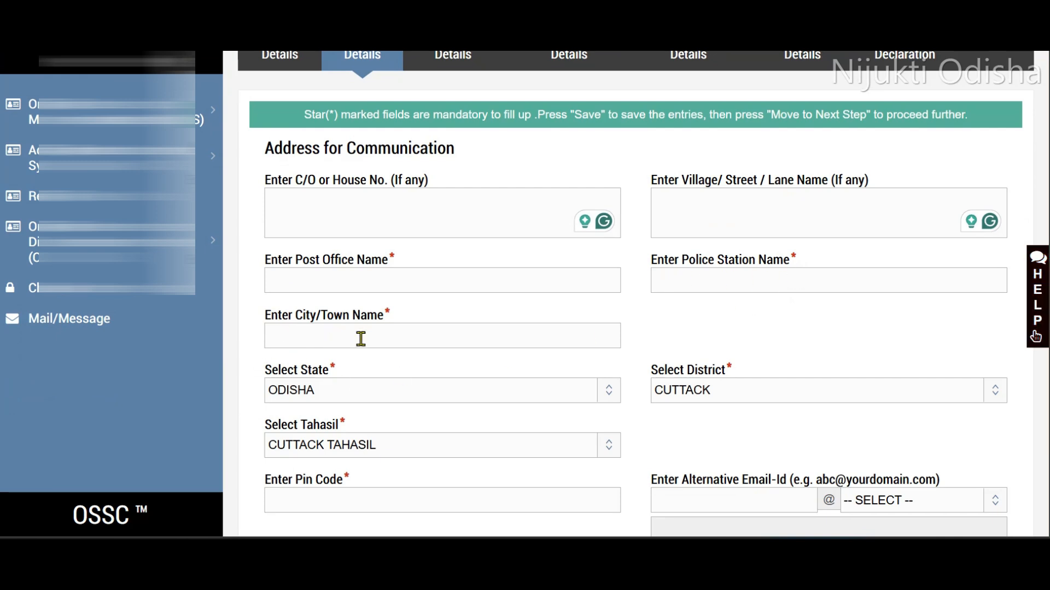
{"action": "scroll", "coordinate": [360, 338], "scroll_direction": "down", "scroll_amount": 4}
{"action": "left_click", "coordinate": [368, 222]}
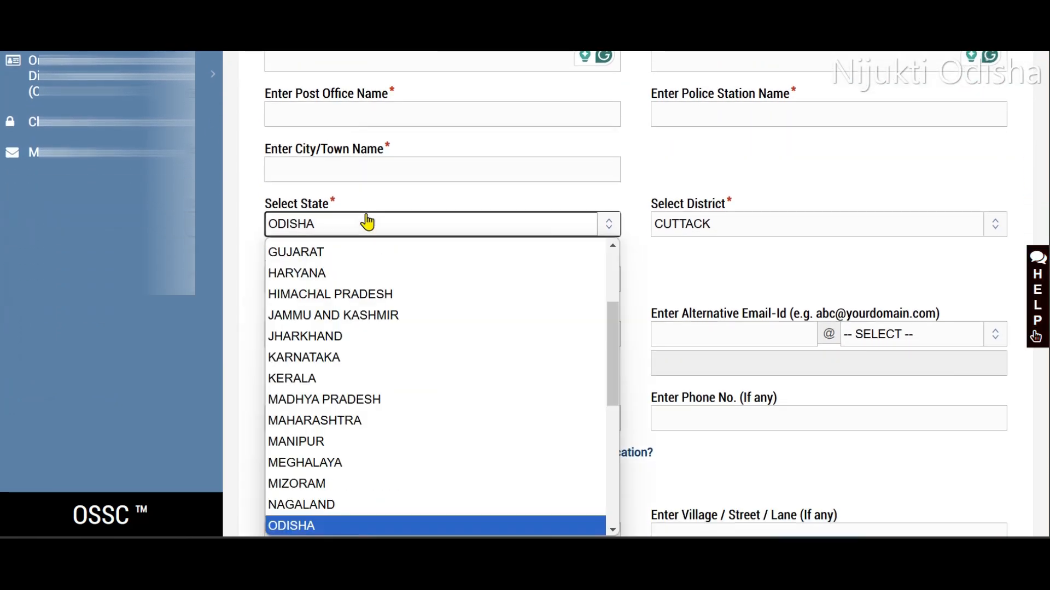
{"action": "left_click", "coordinate": [801, 193]}
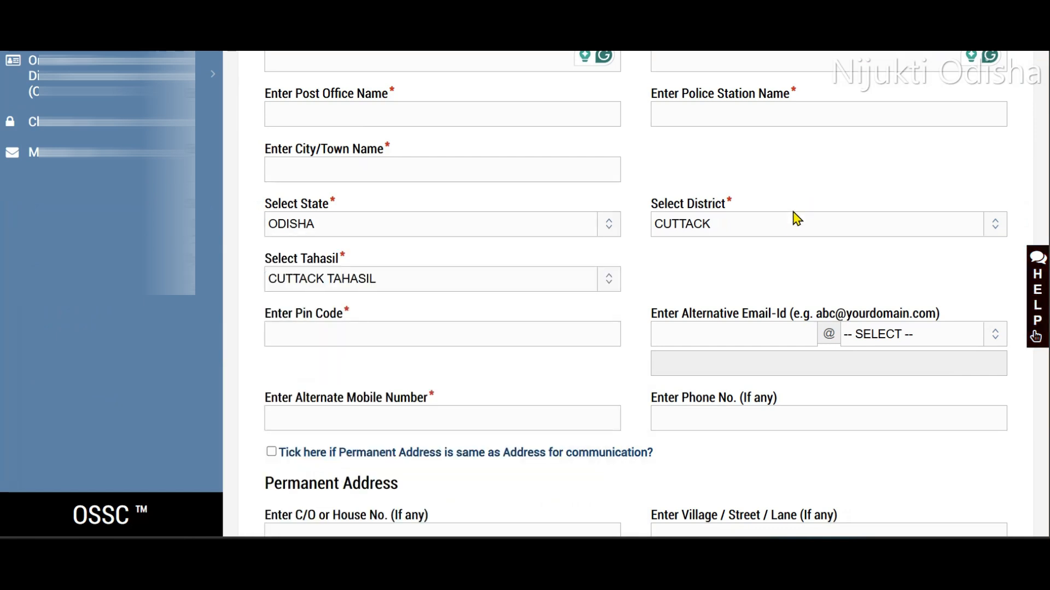
{"action": "left_click", "coordinate": [795, 223]}
{"action": "left_click", "coordinate": [745, 398]}
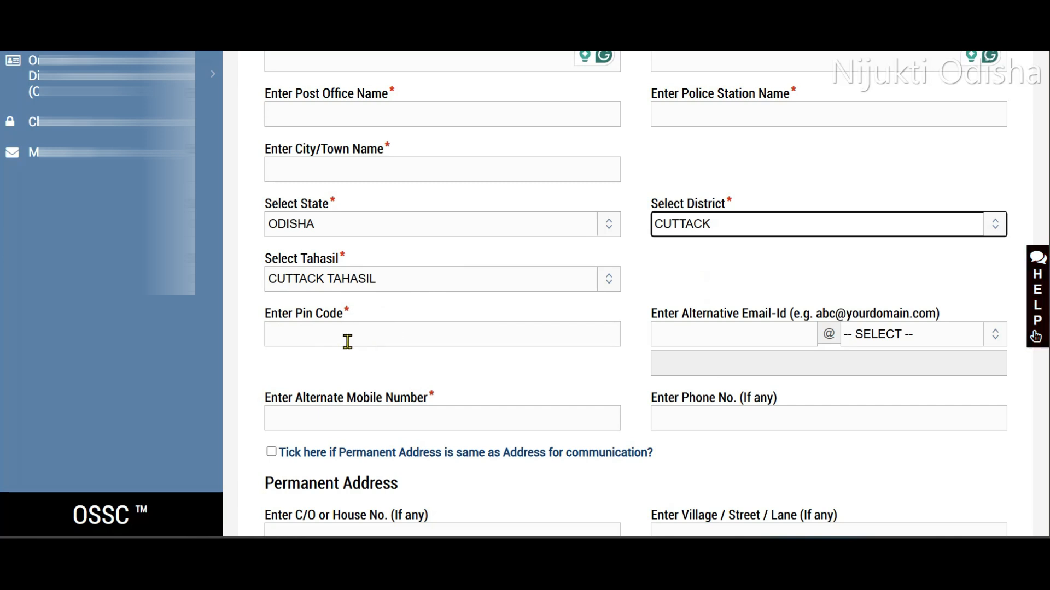
{"action": "scroll", "coordinate": [481, 335], "scroll_direction": "down", "scroll_amount": 3}
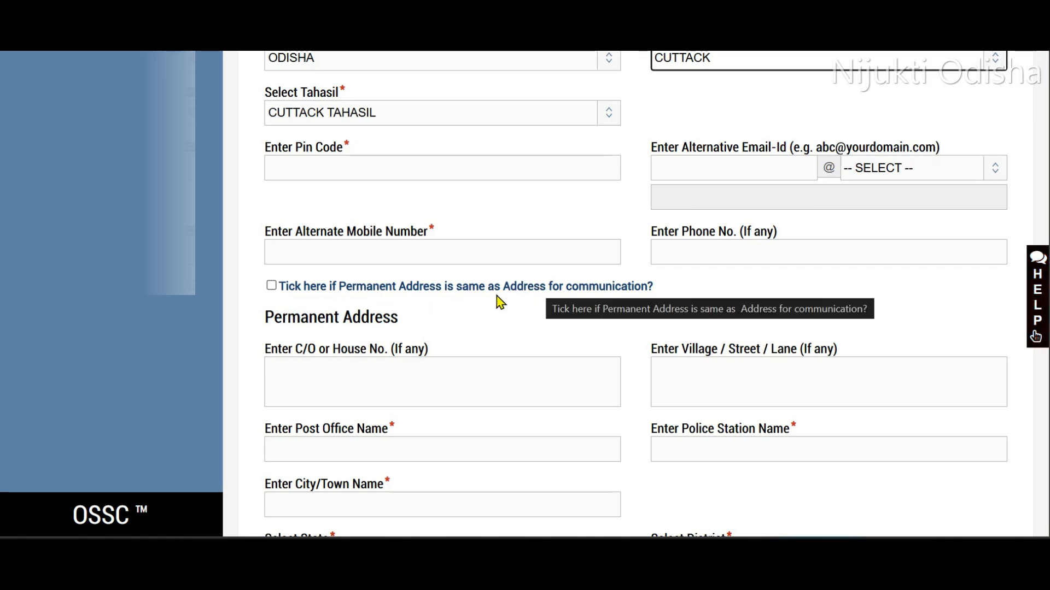
{"action": "scroll", "coordinate": [509, 279], "scroll_direction": "up", "scroll_amount": 3}
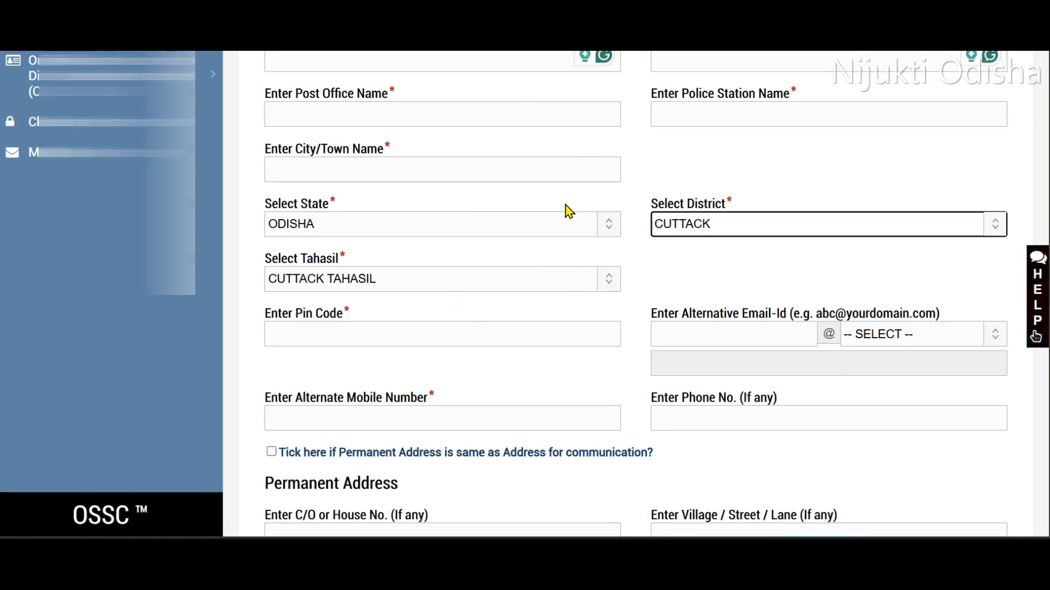
Review the permanent address fields and proceed to the qualification details
{"action": "scroll", "coordinate": [574, 213], "scroll_direction": "down", "scroll_amount": 5}
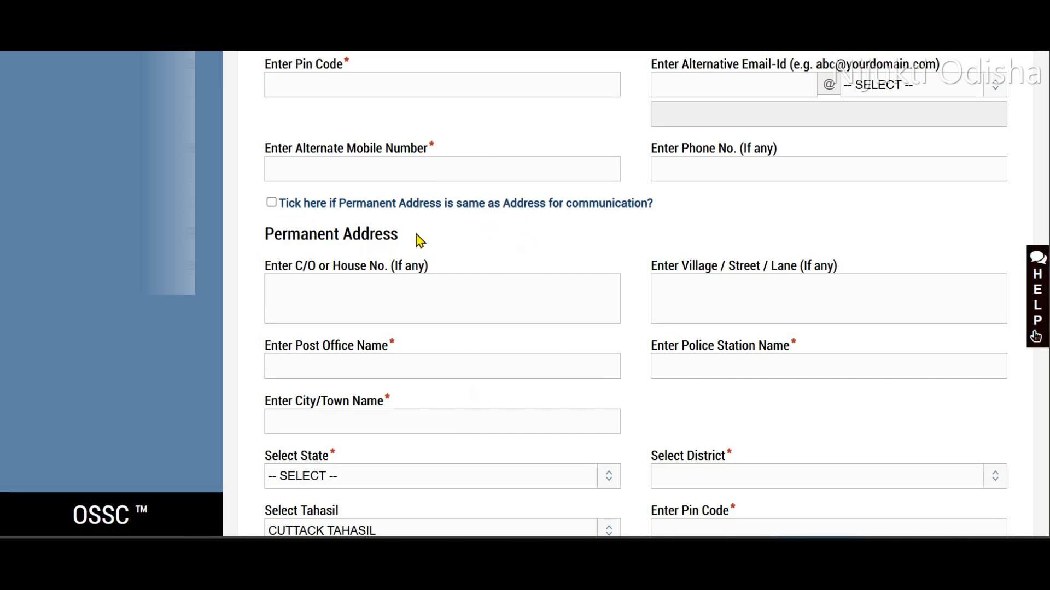
{"action": "scroll", "coordinate": [492, 219], "scroll_direction": "down", "scroll_amount": 2}
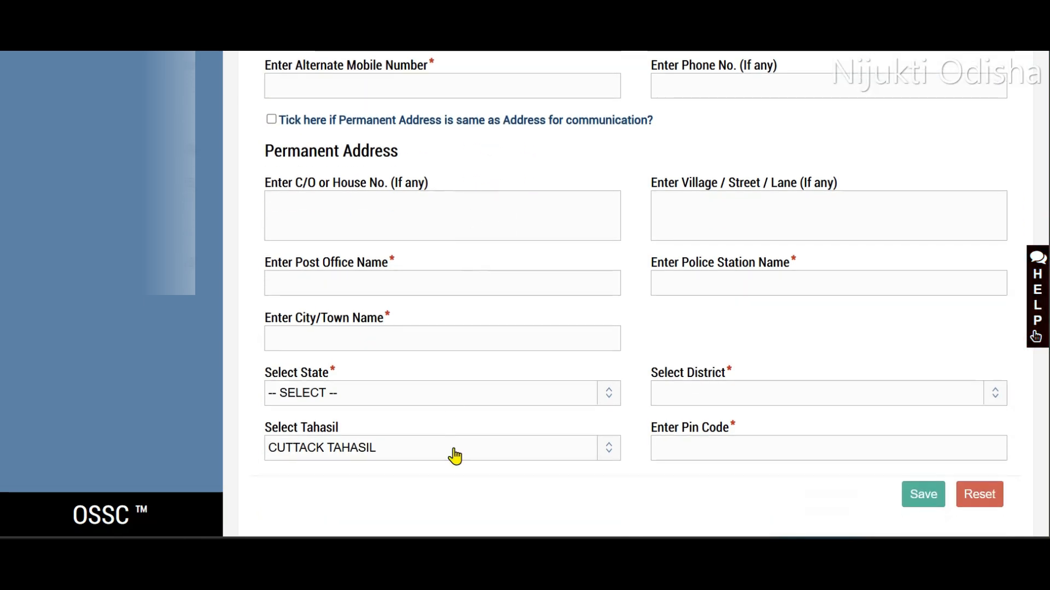
{"action": "scroll", "coordinate": [555, 370], "scroll_direction": "down", "scroll_amount": 2}
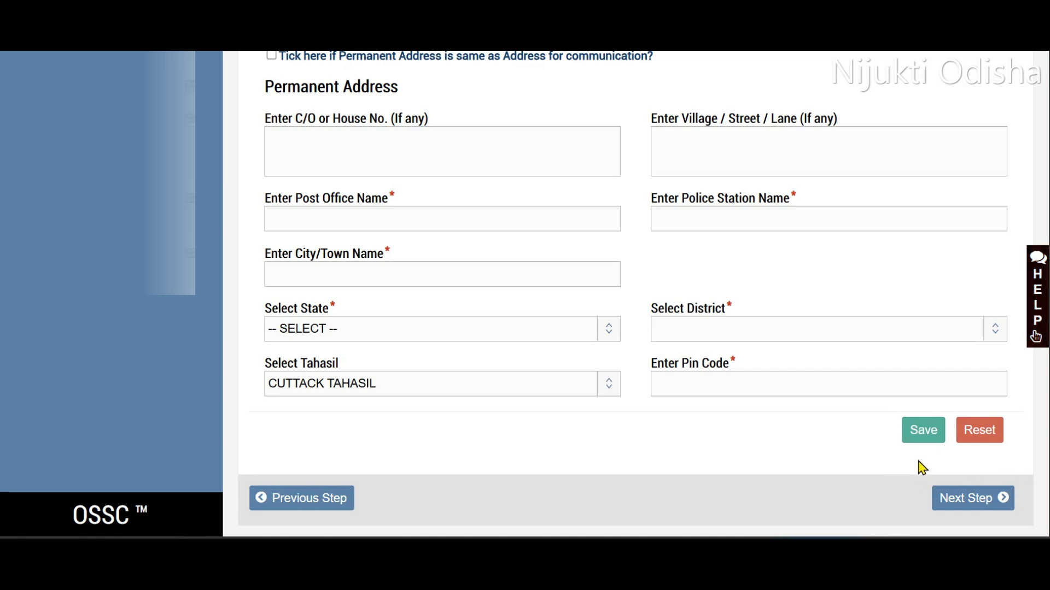
{"action": "left_click", "coordinate": [961, 510]}
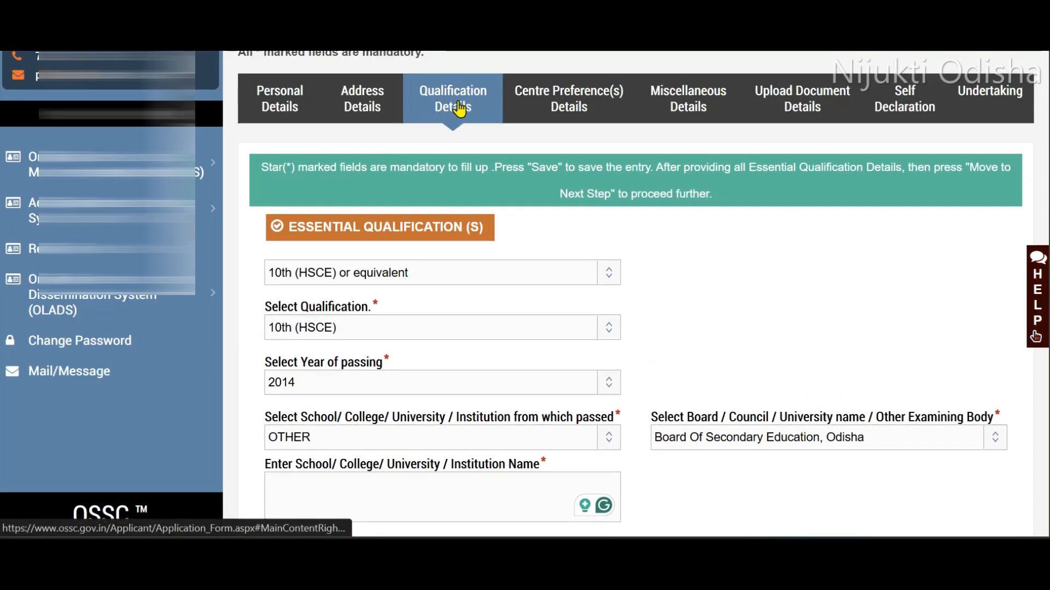
Choose 10th (HSCE) as the essential qualification and check the choices for its year of passing
{"action": "scroll", "coordinate": [457, 224], "scroll_direction": "down", "scroll_amount": 2}
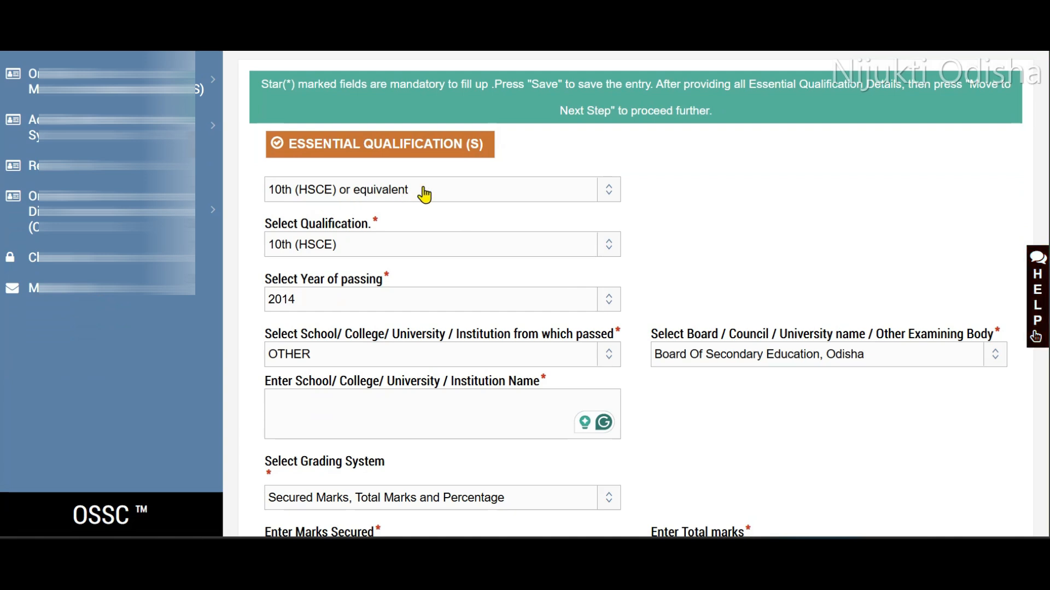
{"action": "left_click", "coordinate": [391, 244]}
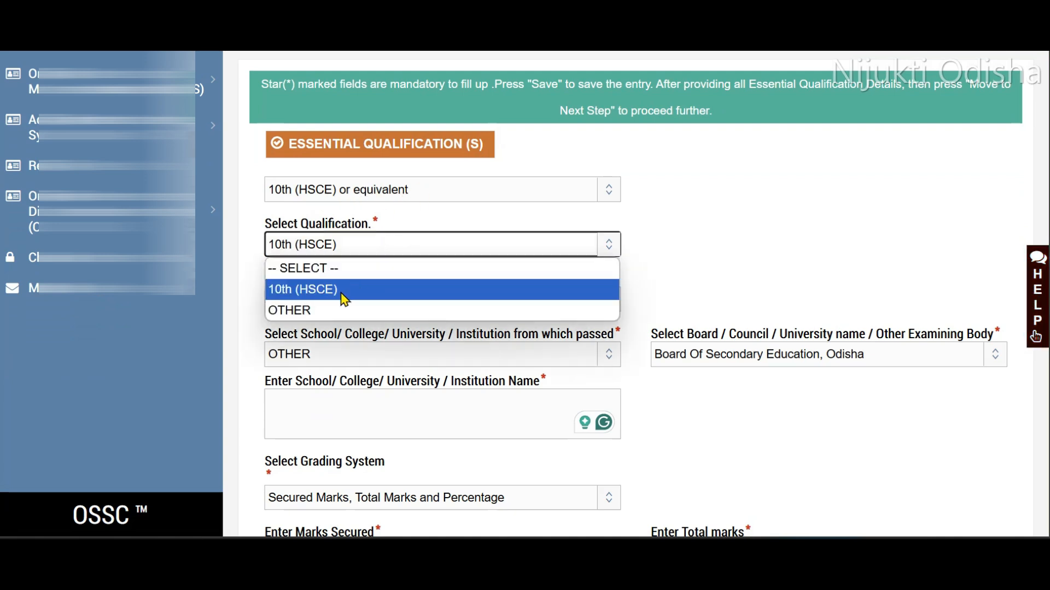
{"action": "left_click", "coordinate": [311, 294]}
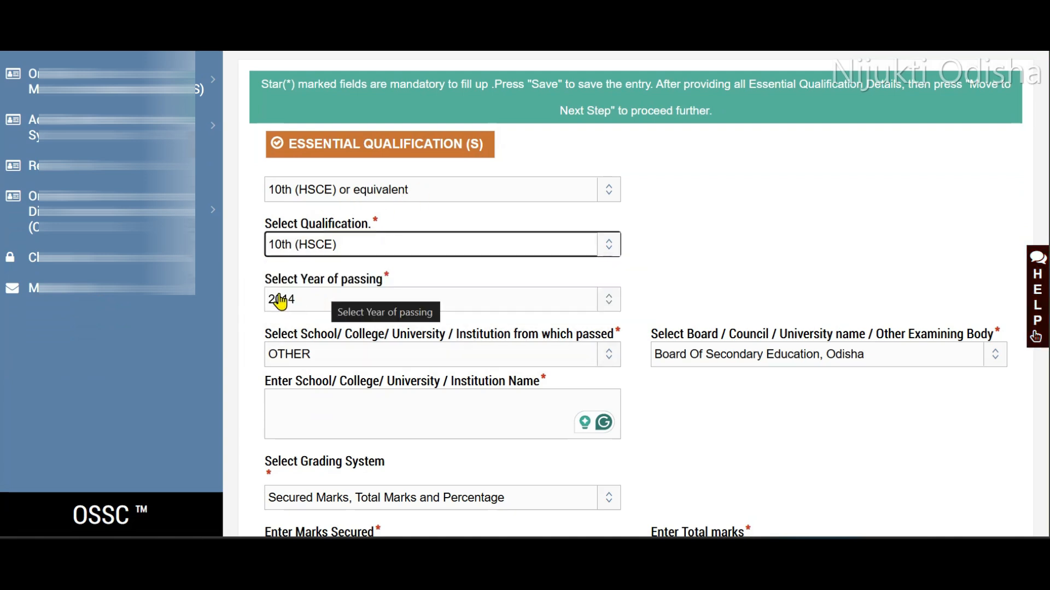
{"action": "left_click", "coordinate": [330, 307]}
{"action": "left_click", "coordinate": [813, 213]}
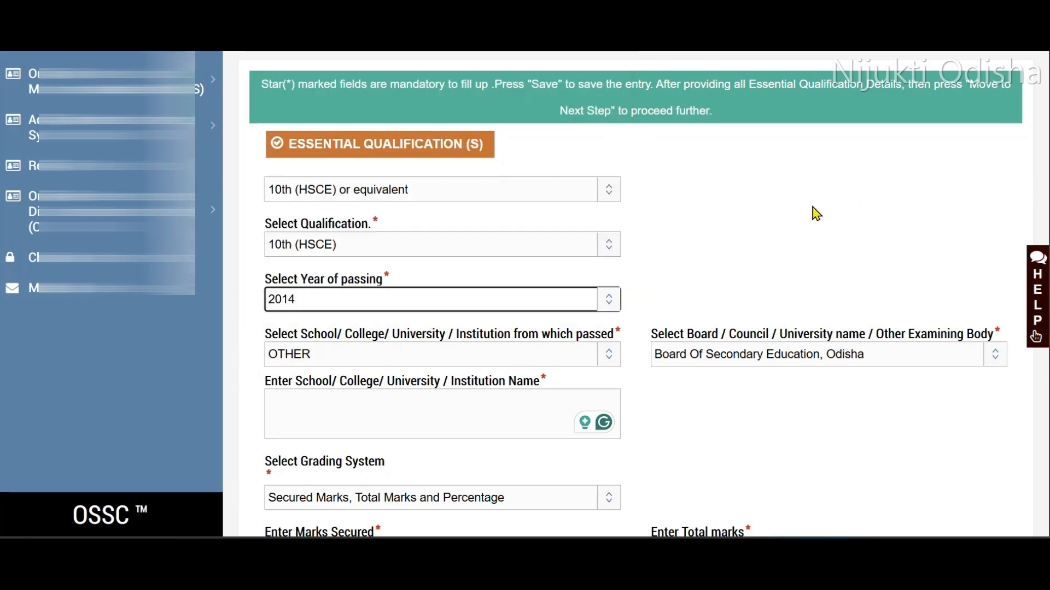
Set the 10th institution to OTHER and the examining body to Board Of Secondary Education, Odisha
{"action": "scroll", "coordinate": [747, 235], "scroll_direction": "down", "scroll_amount": 1}
{"action": "scroll", "coordinate": [747, 235], "scroll_direction": "down", "scroll_amount": 2}
{"action": "left_click", "coordinate": [359, 188]}
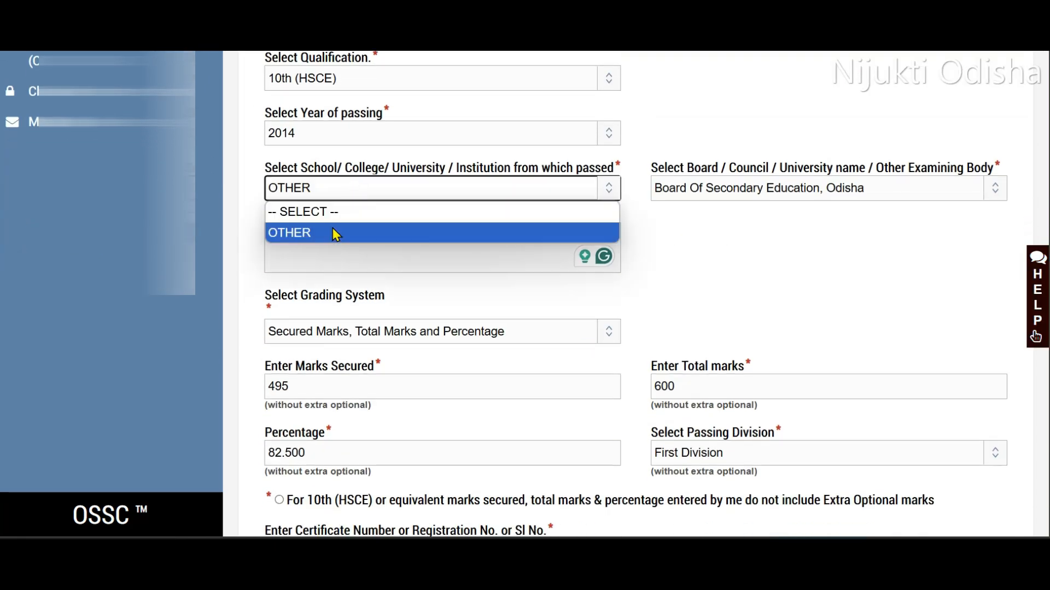
{"action": "left_click", "coordinate": [335, 232]}
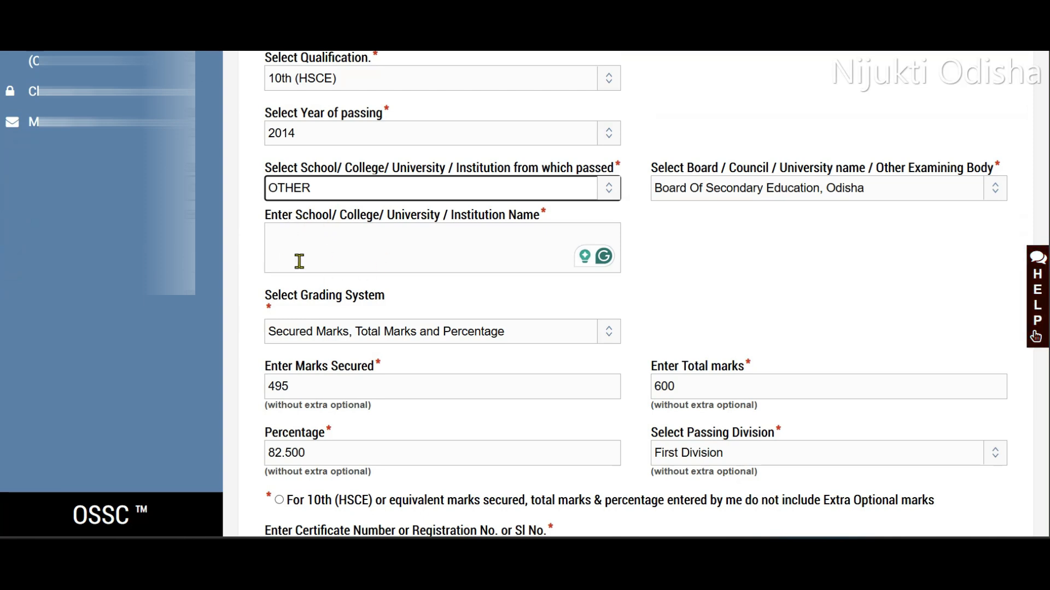
{"action": "left_click", "coordinate": [773, 191]}
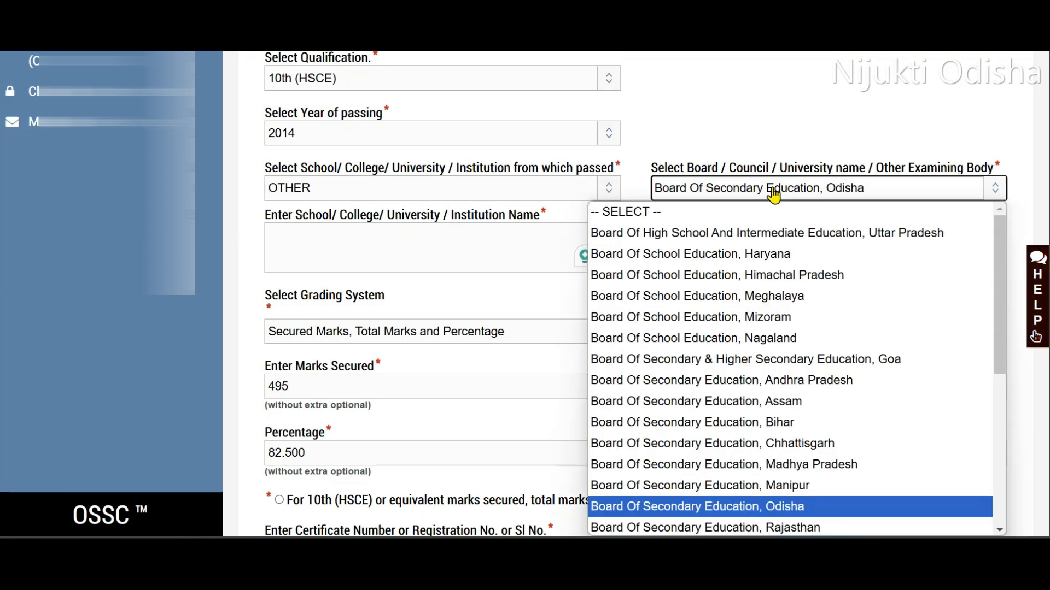
{"action": "left_click", "coordinate": [823, 506]}
Set the 10th grading system to Secured Marks, Total Marks and Percentage, with First Division as the passing division
{"action": "scroll", "coordinate": [350, 341], "scroll_direction": "down", "scroll_amount": 3}
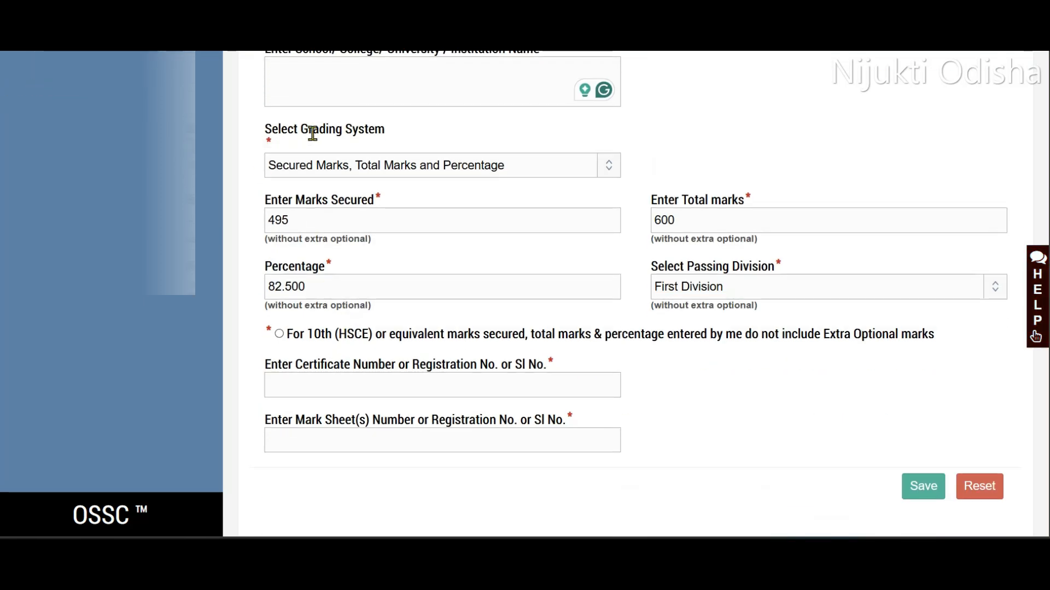
{"action": "left_click", "coordinate": [424, 167]}
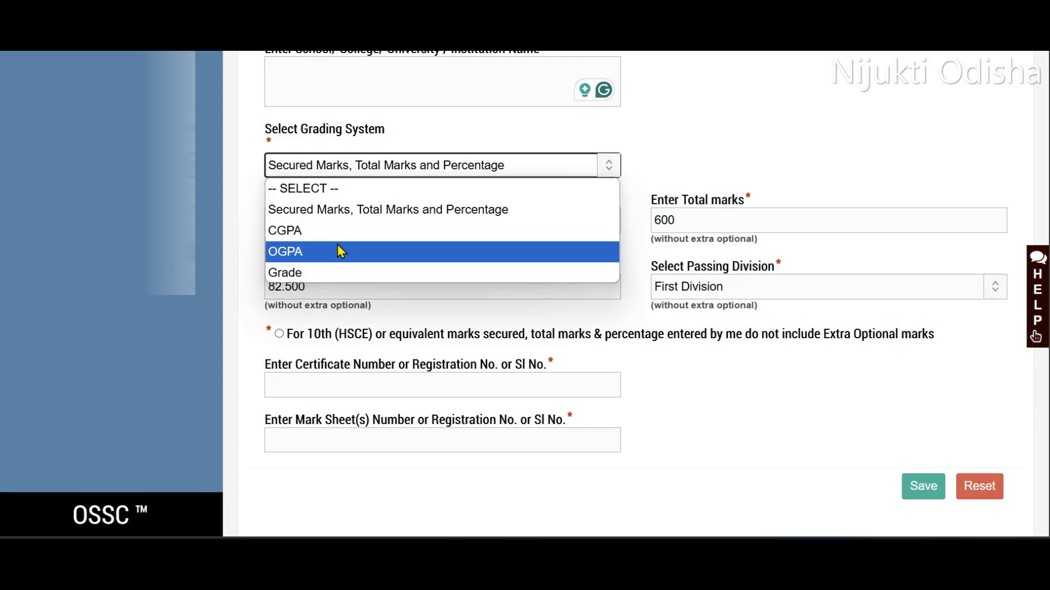
{"action": "left_click", "coordinate": [392, 210]}
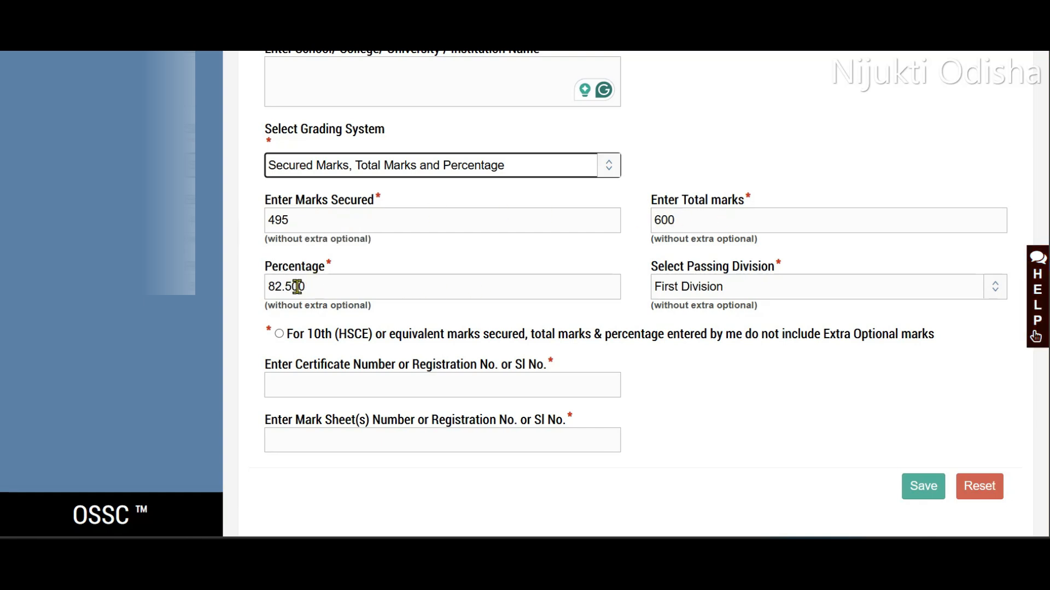
{"action": "left_click", "coordinate": [712, 296]}
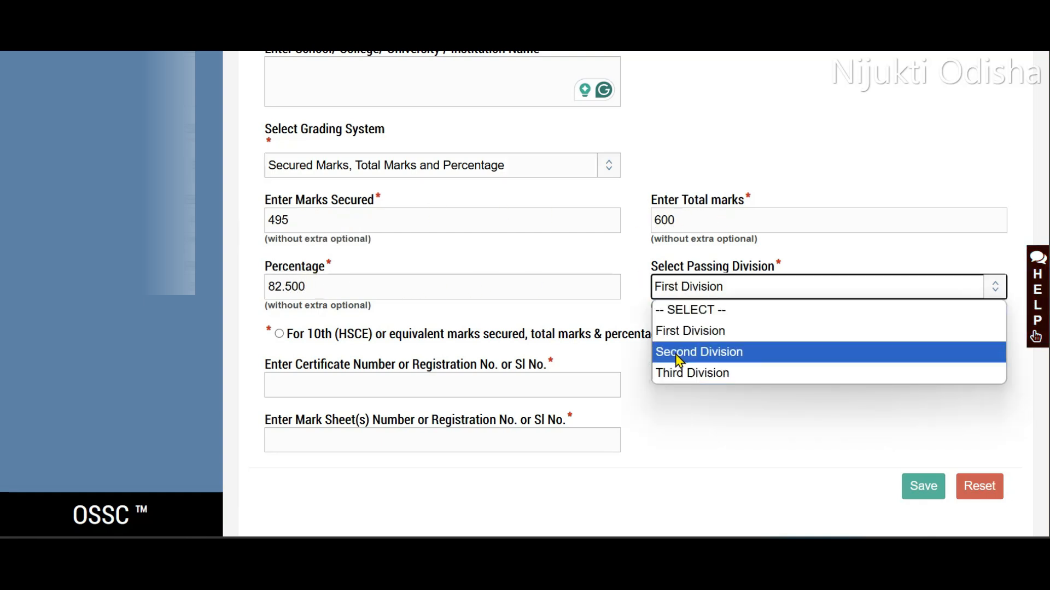
{"action": "left_click", "coordinate": [678, 331]}
Declare that the 10th marks do not include Extra Optional marks and save the qualification entry
{"action": "left_click", "coordinate": [281, 334]}
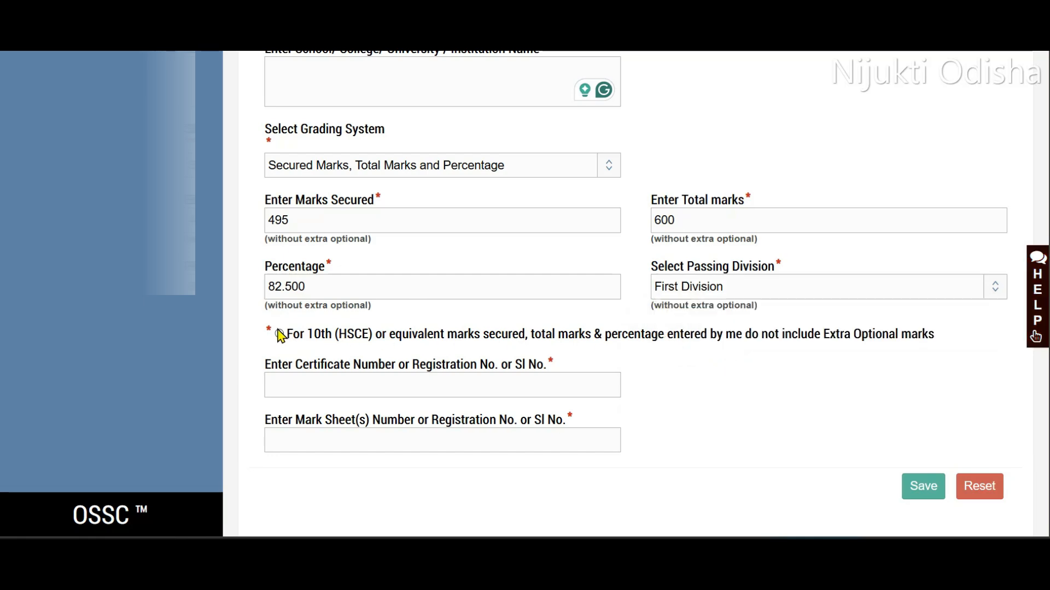
{"action": "left_click", "coordinate": [279, 335]}
{"action": "scroll", "coordinate": [467, 299], "scroll_direction": "down", "scroll_amount": 2}
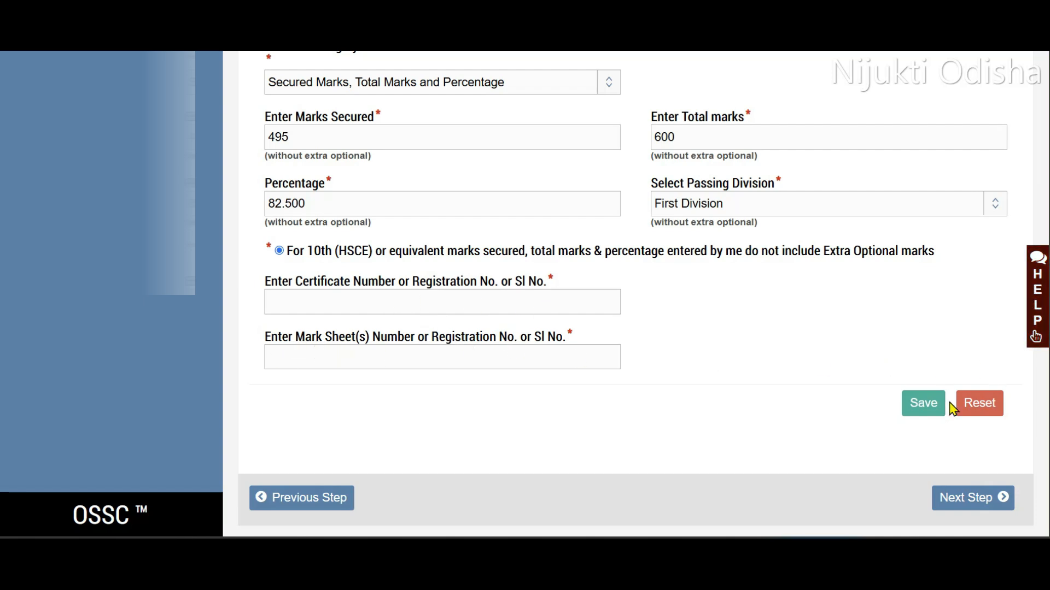
{"action": "left_click", "coordinate": [914, 413]}
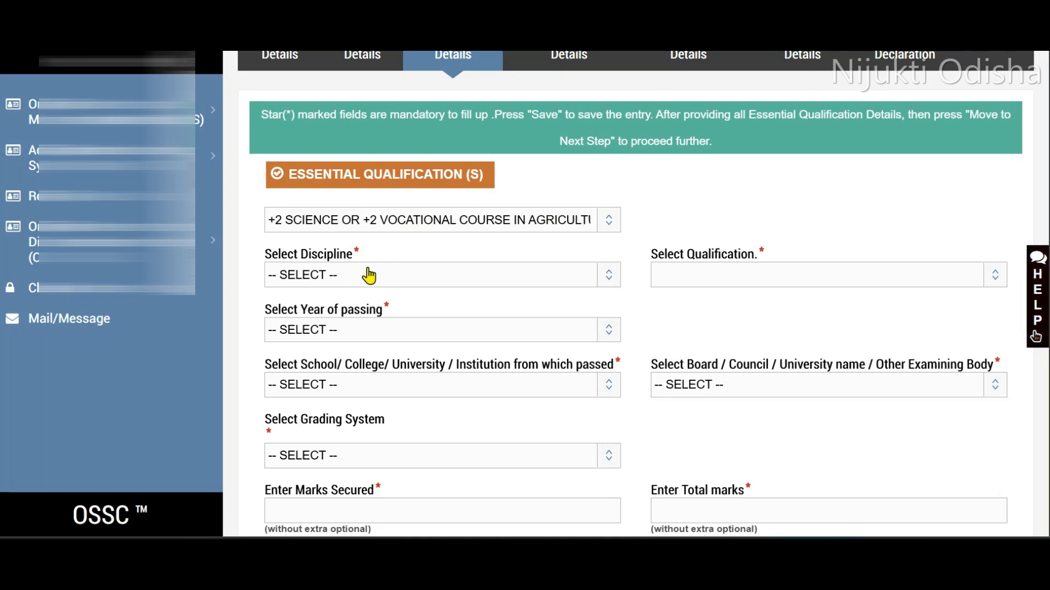
Select Science as the +2 discipline and +2 SCIENCE as the qualification
{"action": "left_click", "coordinate": [449, 274]}
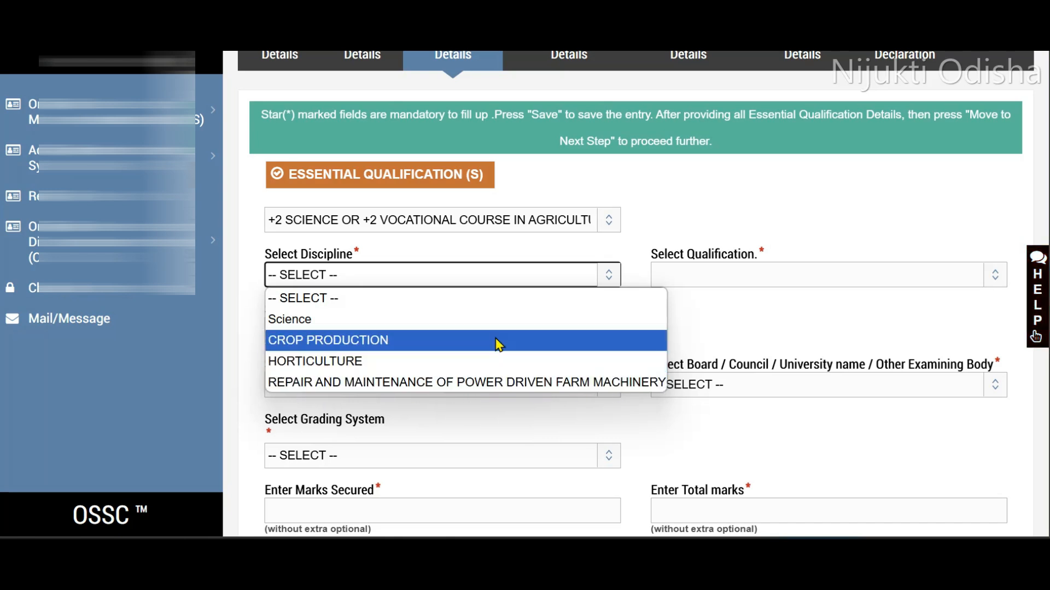
{"action": "left_click", "coordinate": [462, 324]}
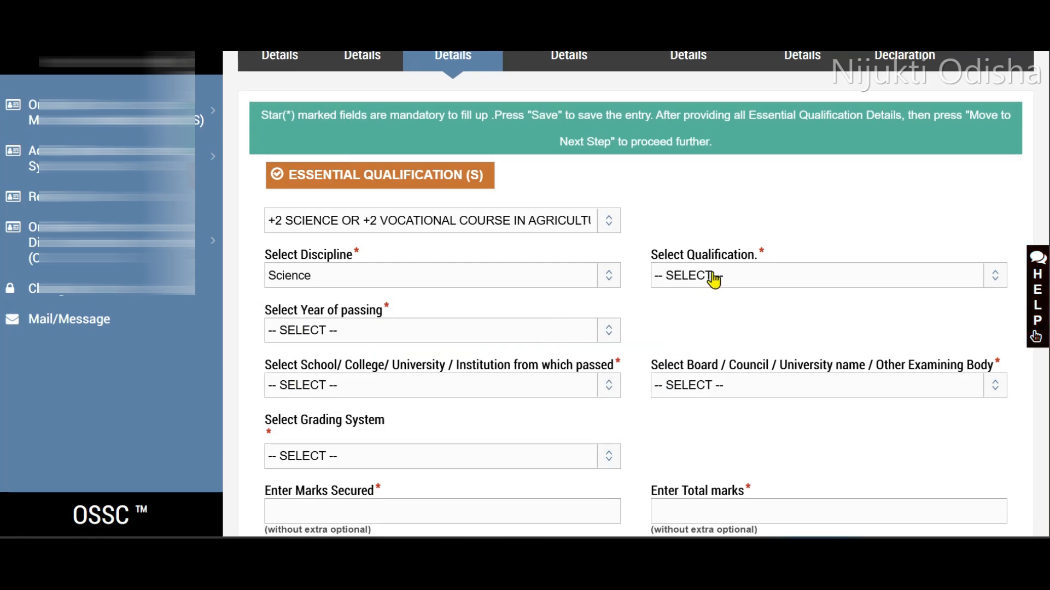
{"action": "left_click", "coordinate": [713, 278]}
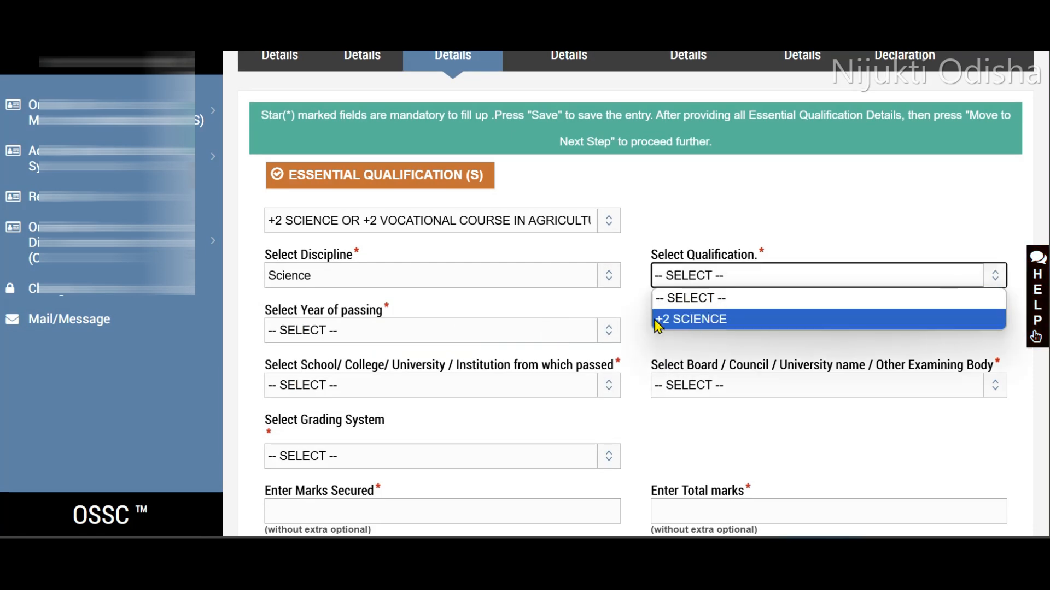
{"action": "left_click", "coordinate": [710, 319]}
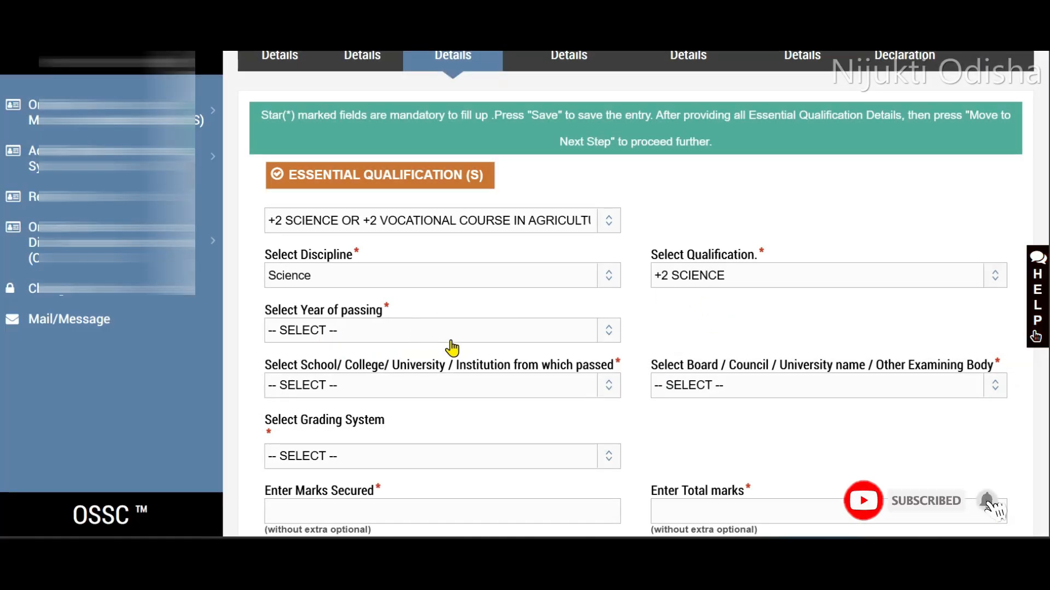
Set the year of passing for the +2 Science qualification to 2016
{"action": "left_click", "coordinate": [452, 335]}
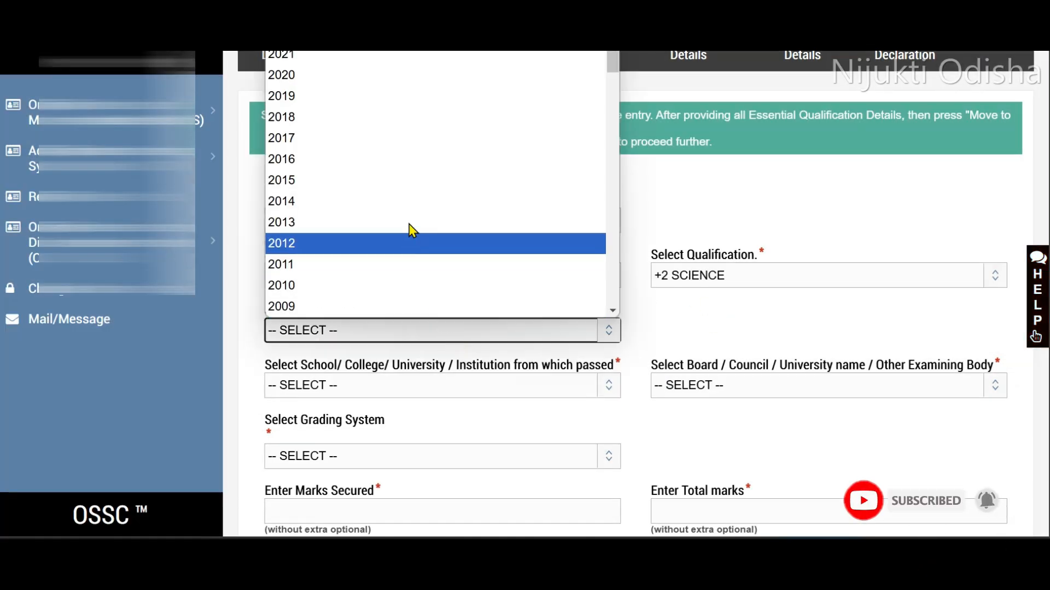
{"action": "scroll", "coordinate": [389, 267], "scroll_direction": "down", "scroll_amount": 5}
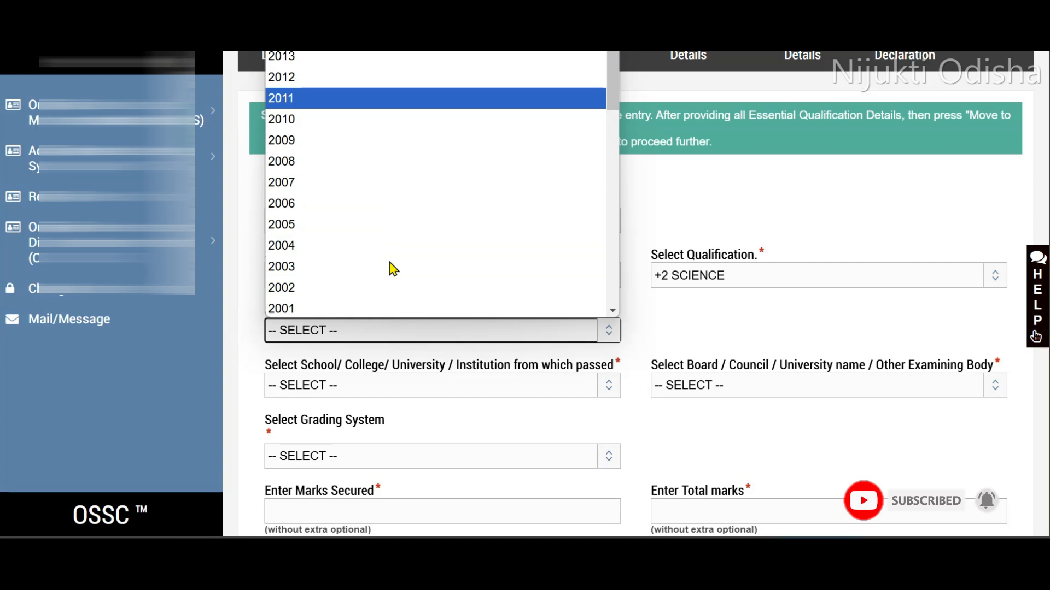
{"action": "scroll", "coordinate": [387, 269], "scroll_direction": "up", "scroll_amount": 5}
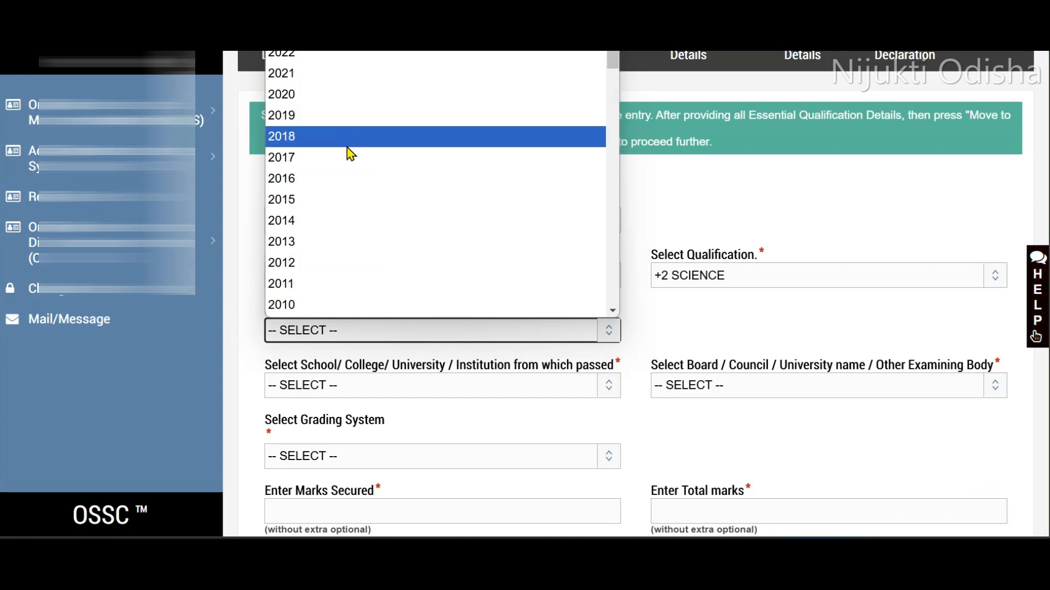
{"action": "left_click", "coordinate": [326, 179]}
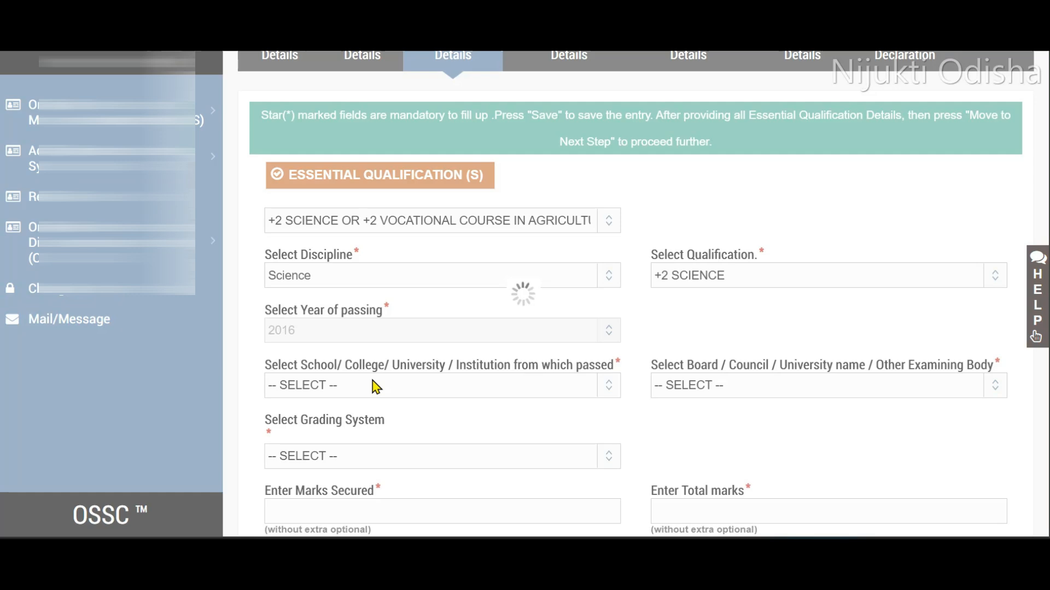
Set both the institution and the examining body for the +2 Science qualification to OTHER
{"action": "scroll", "coordinate": [370, 301], "scroll_direction": "down", "scroll_amount": 3}
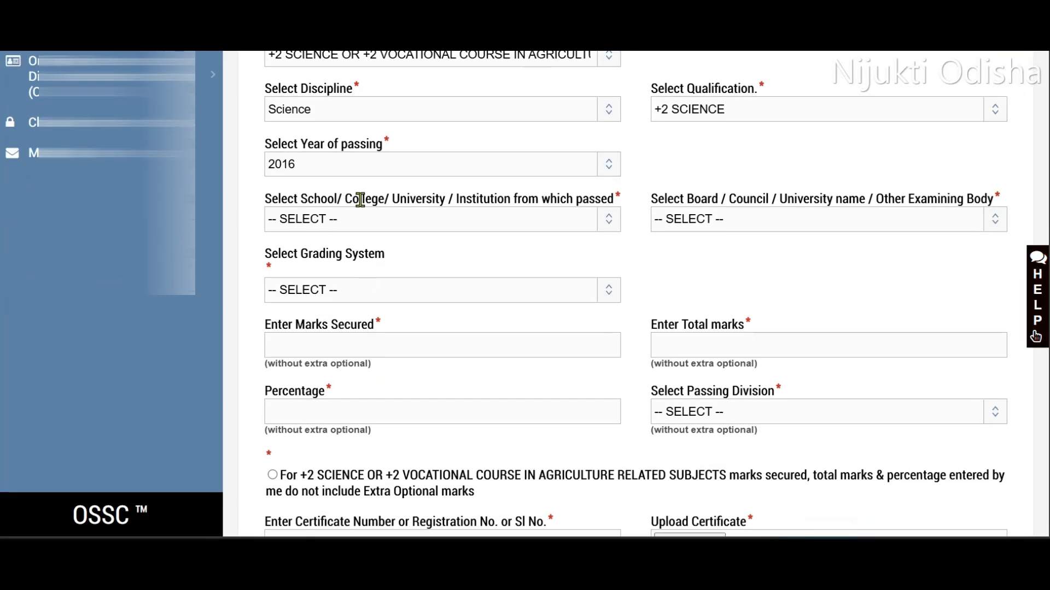
{"action": "left_click", "coordinate": [463, 222]}
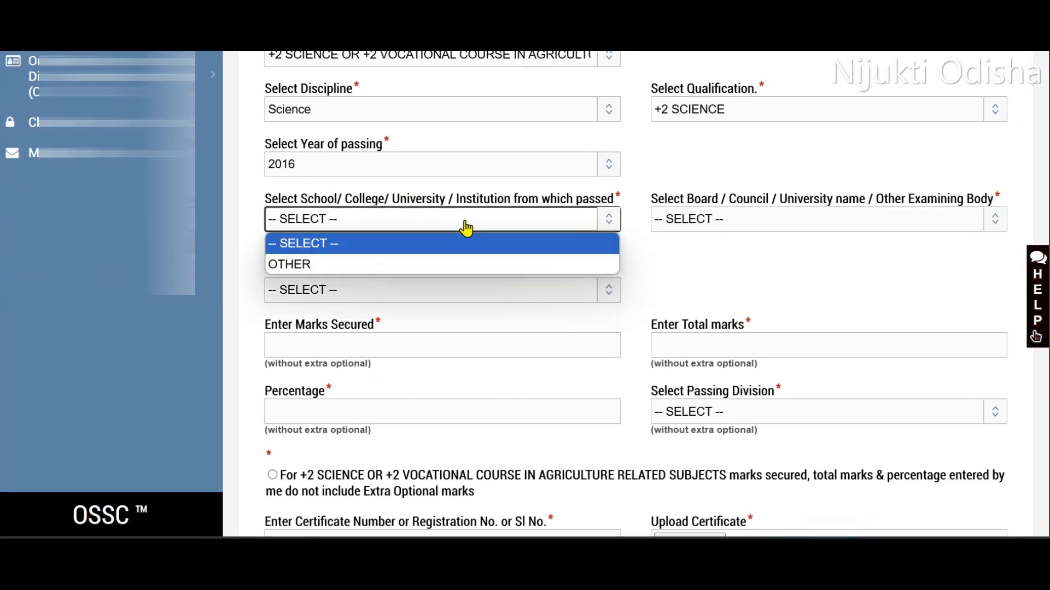
{"action": "left_click", "coordinate": [368, 264]}
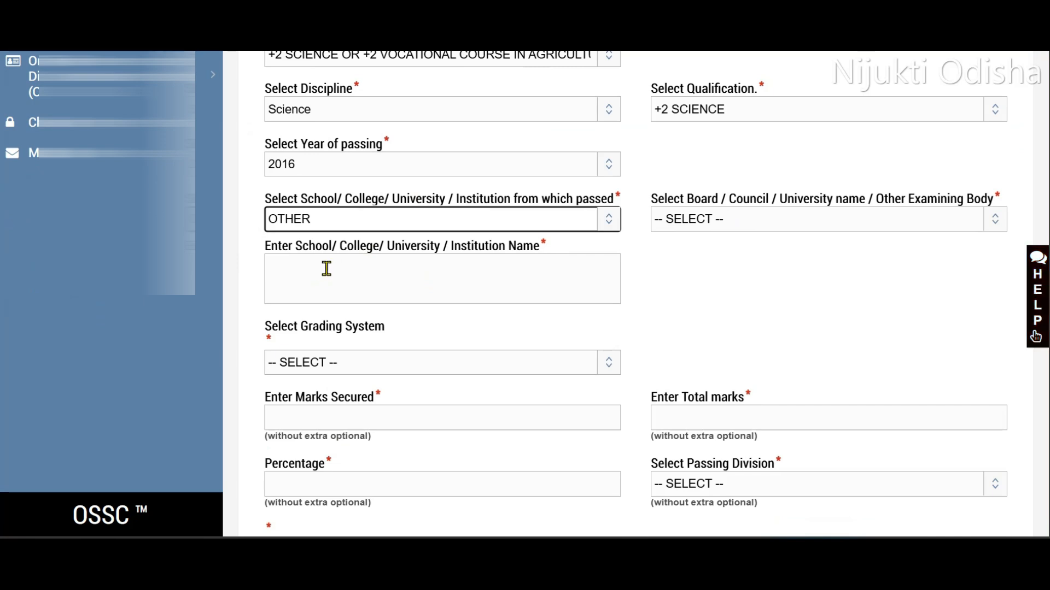
{"action": "left_click", "coordinate": [767, 222]}
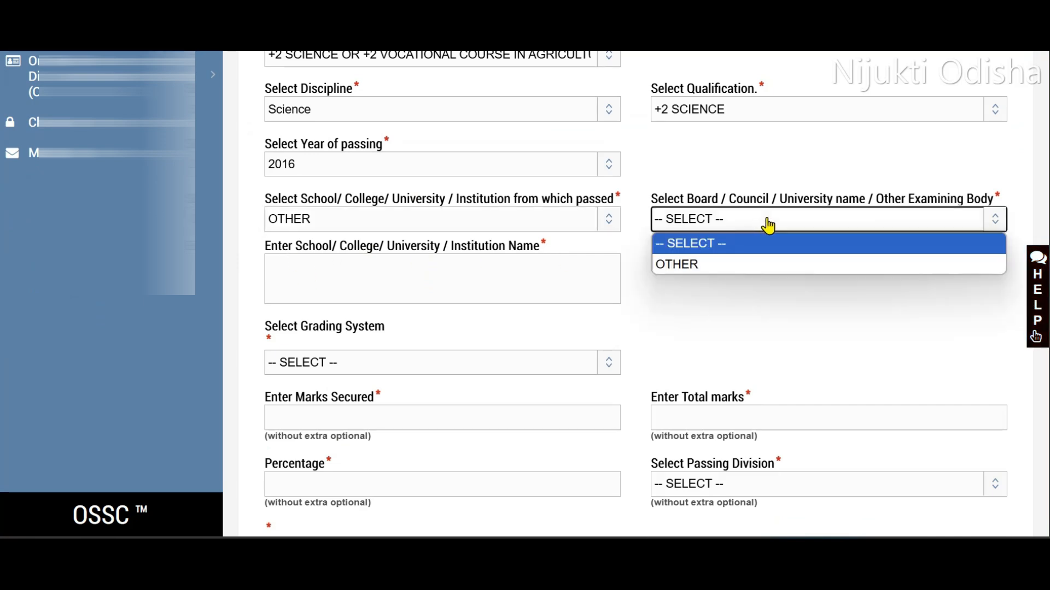
{"action": "left_click", "coordinate": [731, 265]}
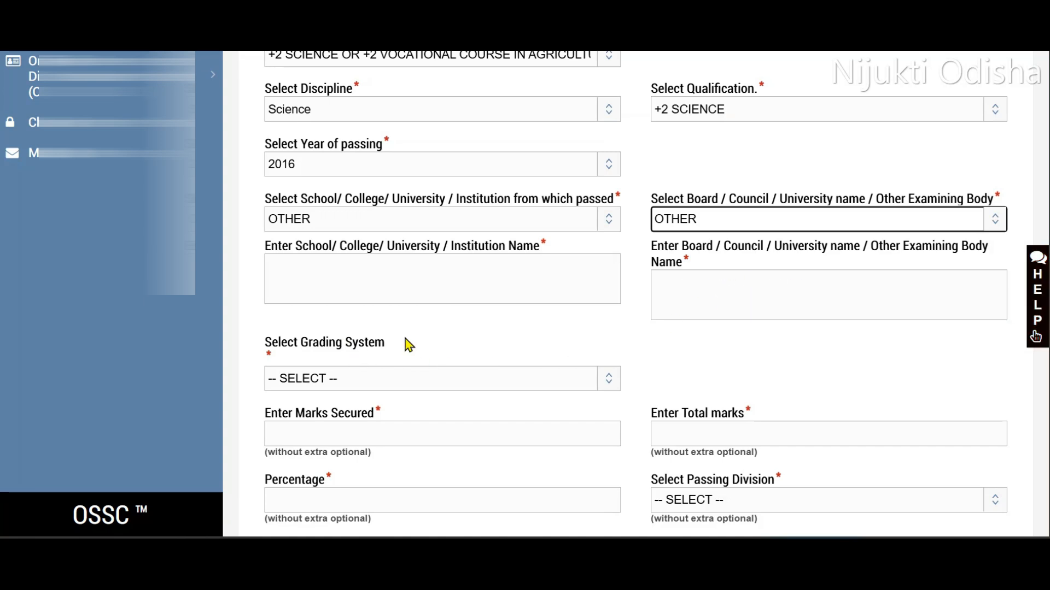
Set the +2 grading system to Secured Marks, Total Marks and Percentage, and the passing division to First Division
{"action": "scroll", "coordinate": [407, 344], "scroll_direction": "down", "scroll_amount": 1}
{"action": "scroll", "coordinate": [408, 344], "scroll_direction": "down", "scroll_amount": 2}
{"action": "left_click", "coordinate": [535, 213]}
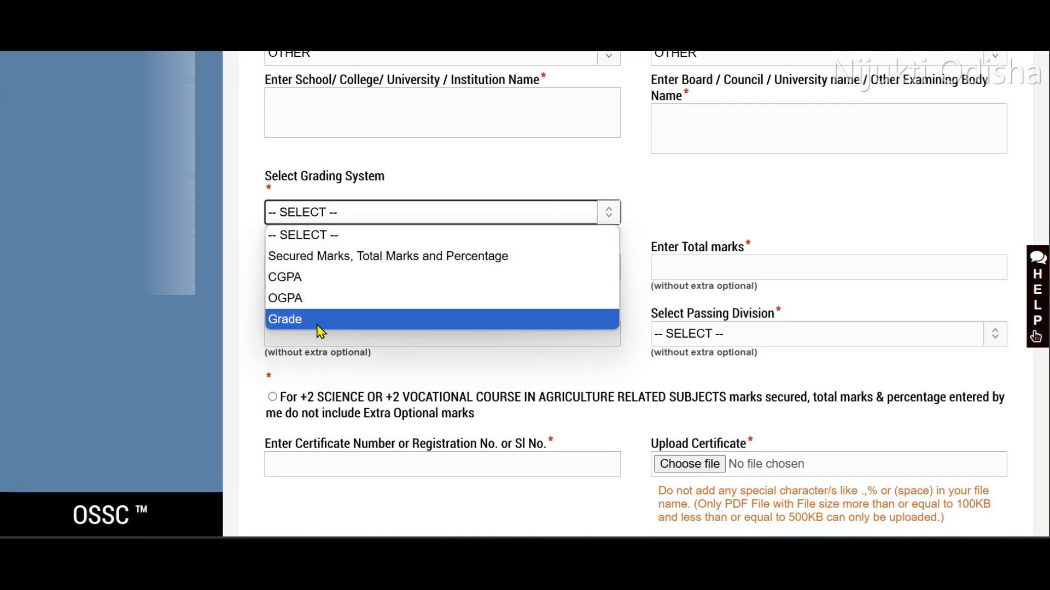
{"action": "left_click", "coordinate": [398, 268]}
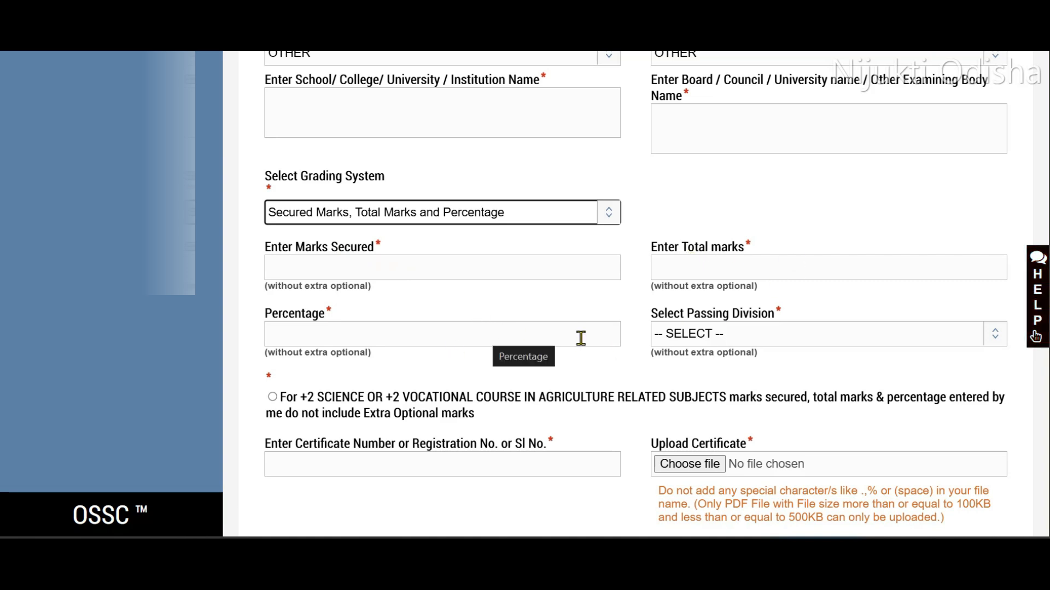
{"action": "left_click", "coordinate": [723, 341]}
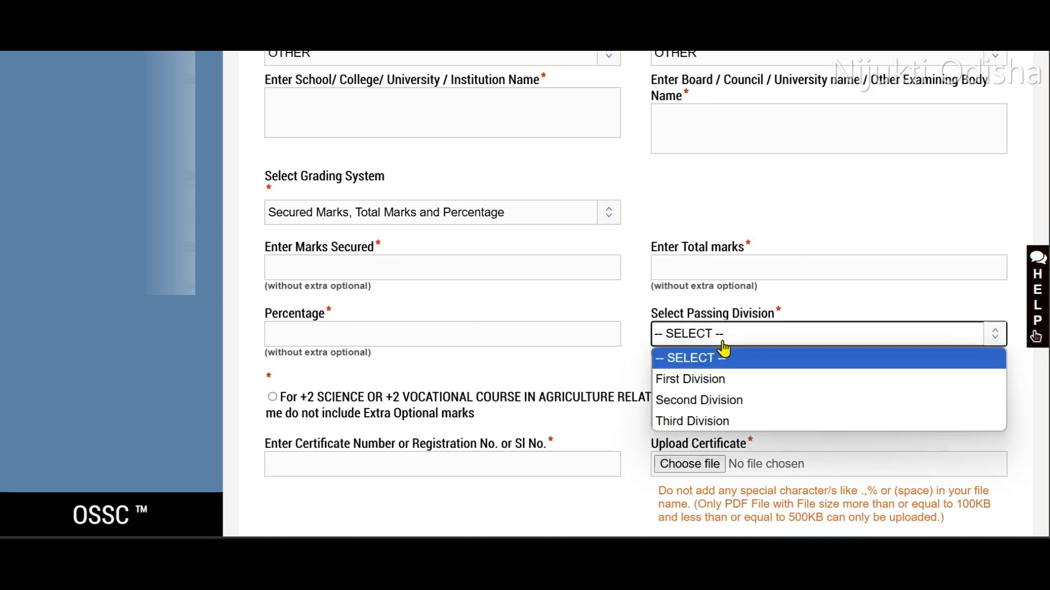
{"action": "left_click", "coordinate": [717, 386]}
{"action": "scroll", "coordinate": [494, 335], "scroll_direction": "down", "scroll_amount": 2}
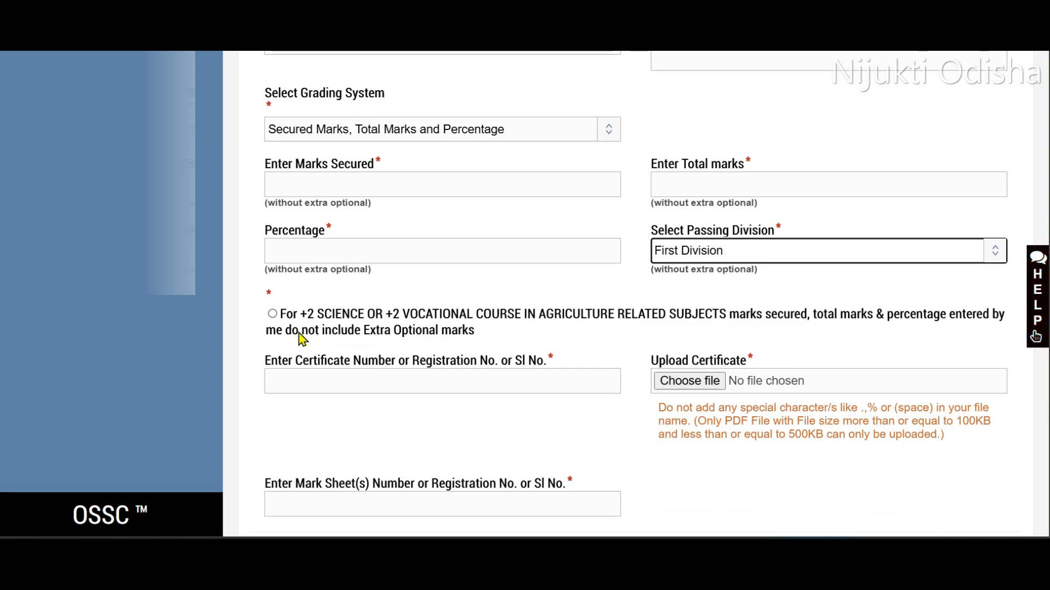
Declare that the +2 Science marks do not include Extra Optional marks and save the qualification
{"action": "left_click", "coordinate": [272, 315]}
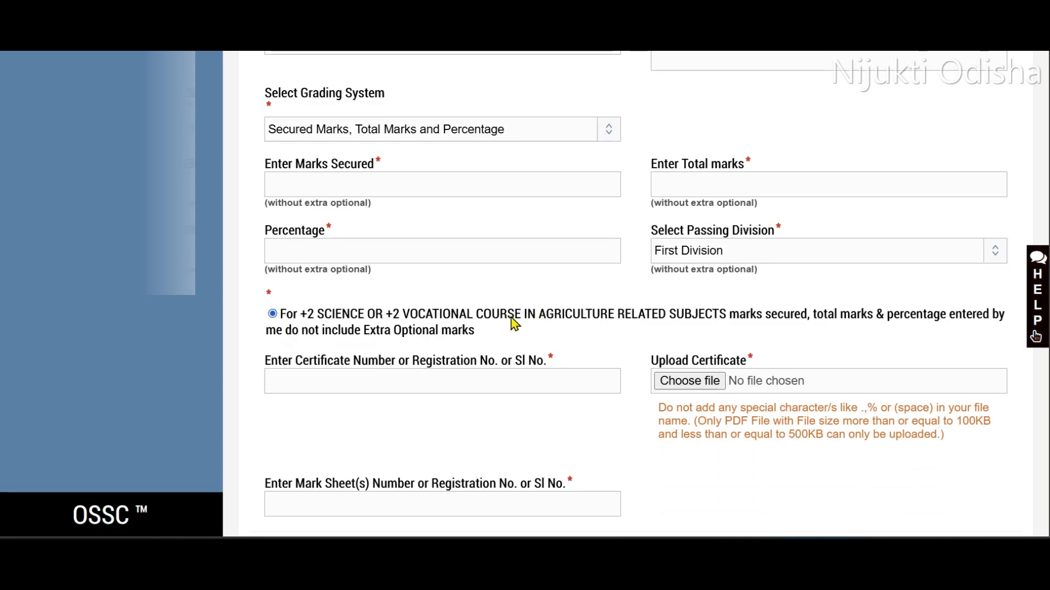
{"action": "scroll", "coordinate": [546, 331], "scroll_direction": "down", "scroll_amount": 2}
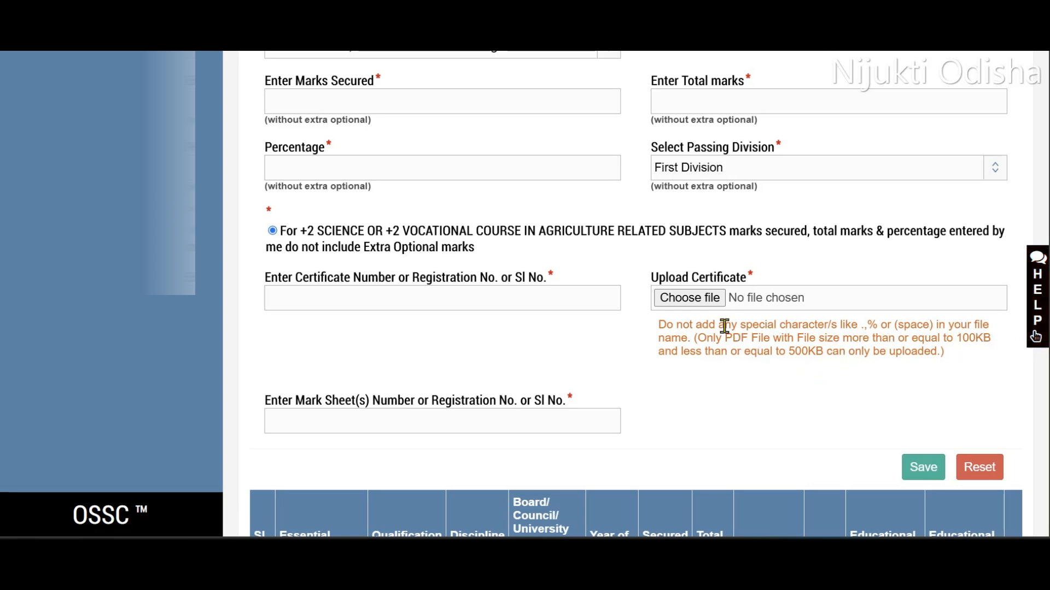
{"action": "scroll", "coordinate": [588, 331], "scroll_direction": "down", "scroll_amount": 2}
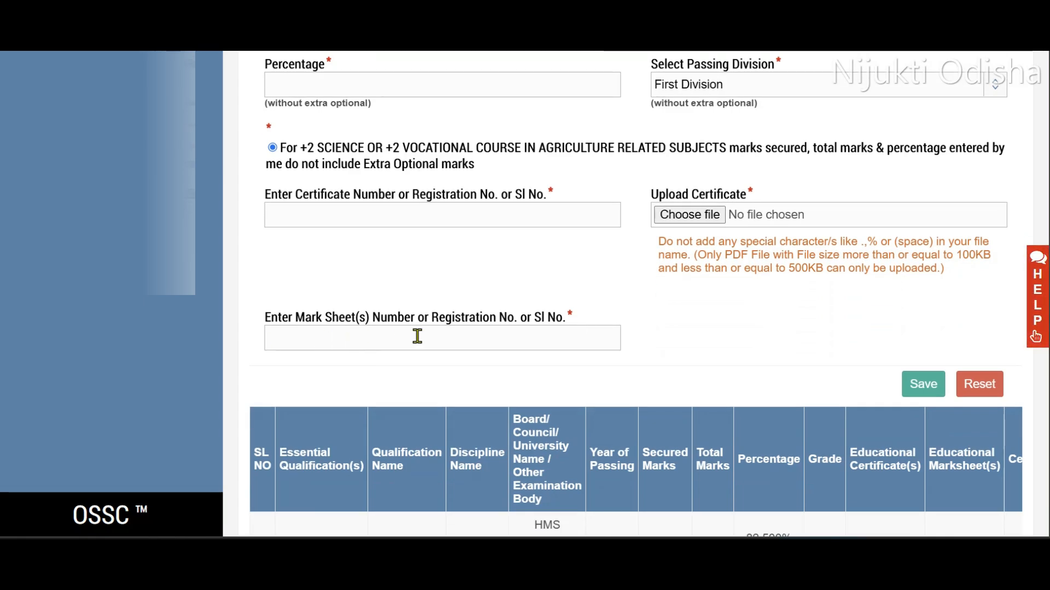
{"action": "left_click", "coordinate": [909, 393]}
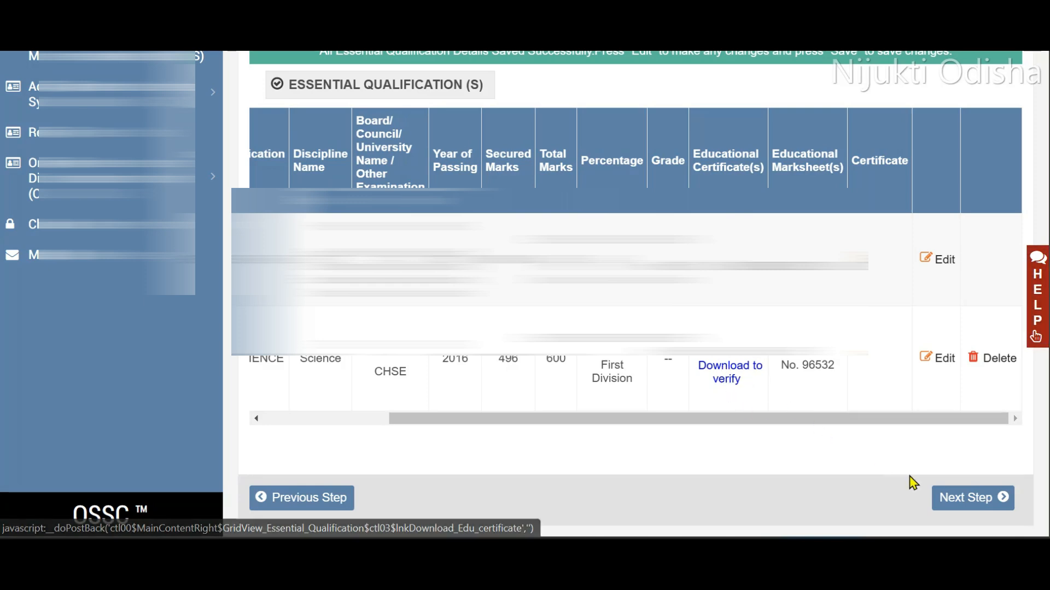
Proceed to the centre preferences and set the first preference district to CUTTACK and the second to BALANGIR
{"action": "left_click", "coordinate": [990, 508]}
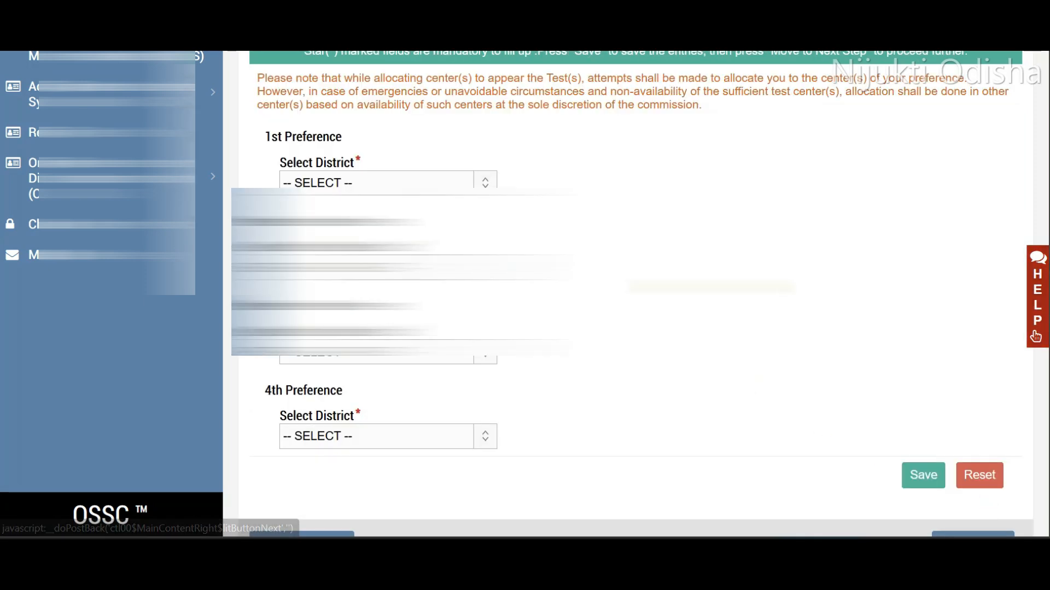
{"action": "scroll", "coordinate": [665, 288], "scroll_direction": "up", "scroll_amount": 3}
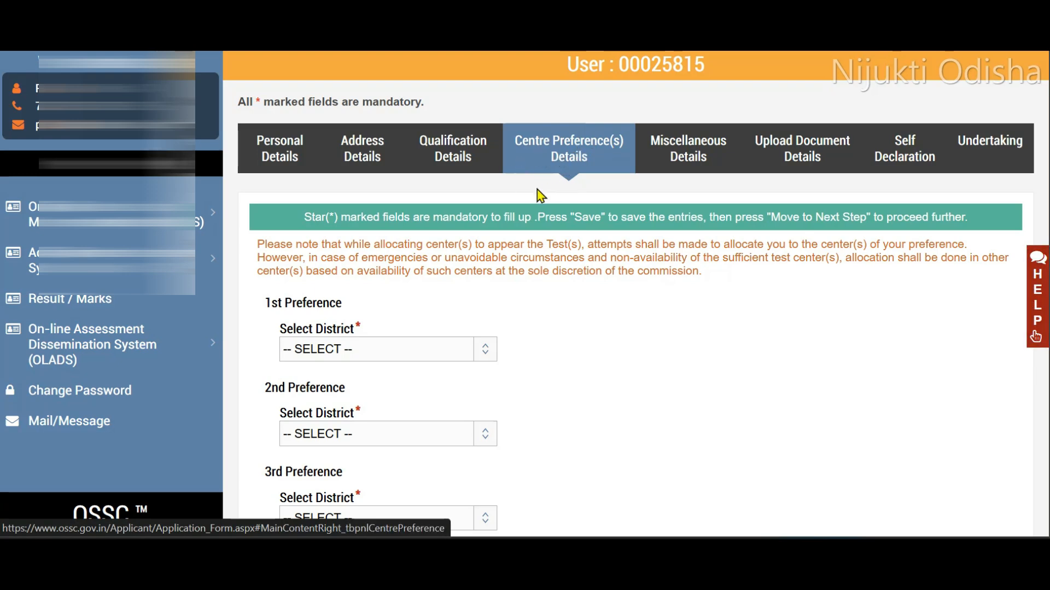
{"action": "scroll", "coordinate": [480, 244], "scroll_direction": "down", "scroll_amount": 3}
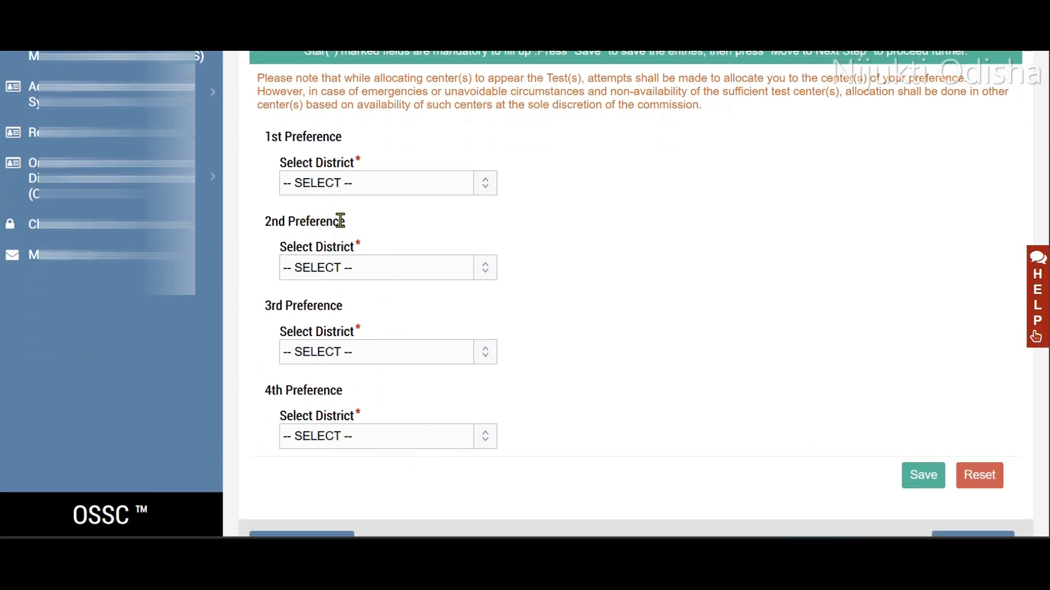
{"action": "left_click", "coordinate": [399, 186]}
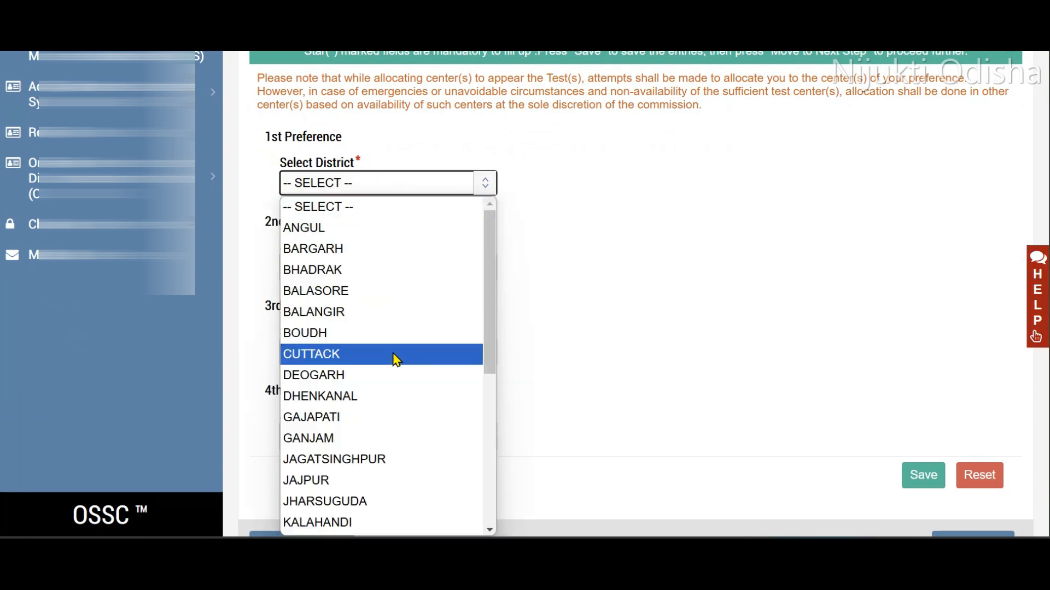
{"action": "left_click", "coordinate": [350, 356]}
{"action": "left_click", "coordinate": [426, 281]}
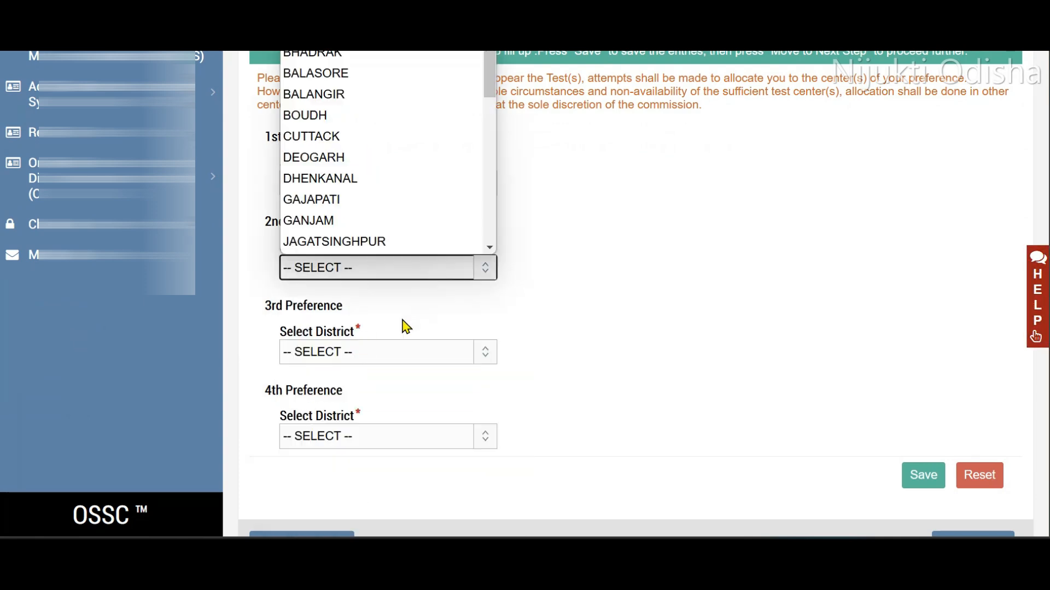
{"action": "left_click", "coordinate": [344, 96]}
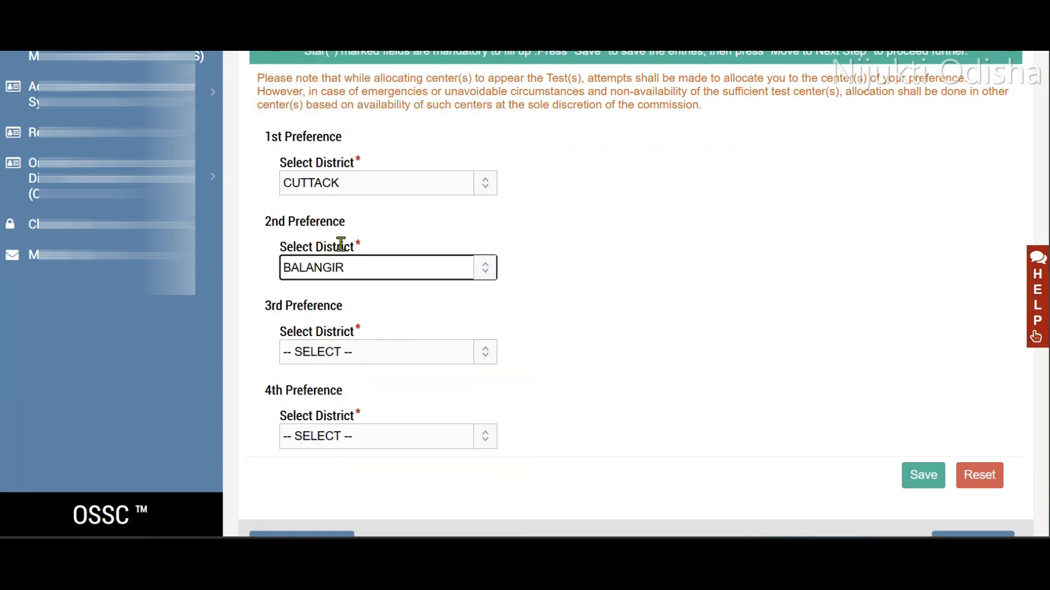
Set the third centre preference district to SUNDARGARH and the fourth to KHORDHA
{"action": "left_click", "coordinate": [366, 352]}
{"action": "left_click", "coordinate": [330, 424]}
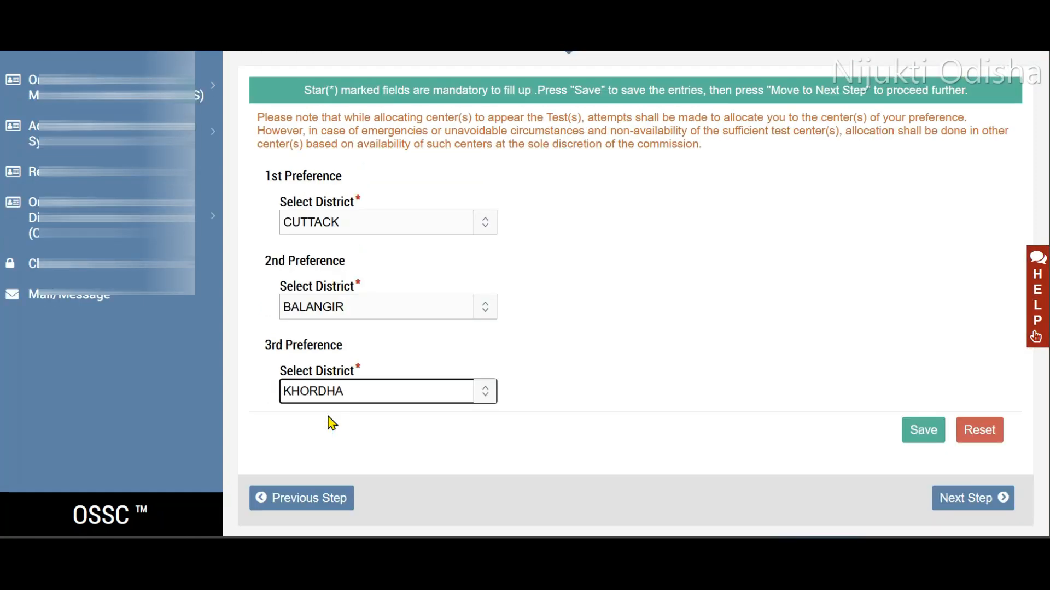
{"action": "left_click", "coordinate": [436, 404]}
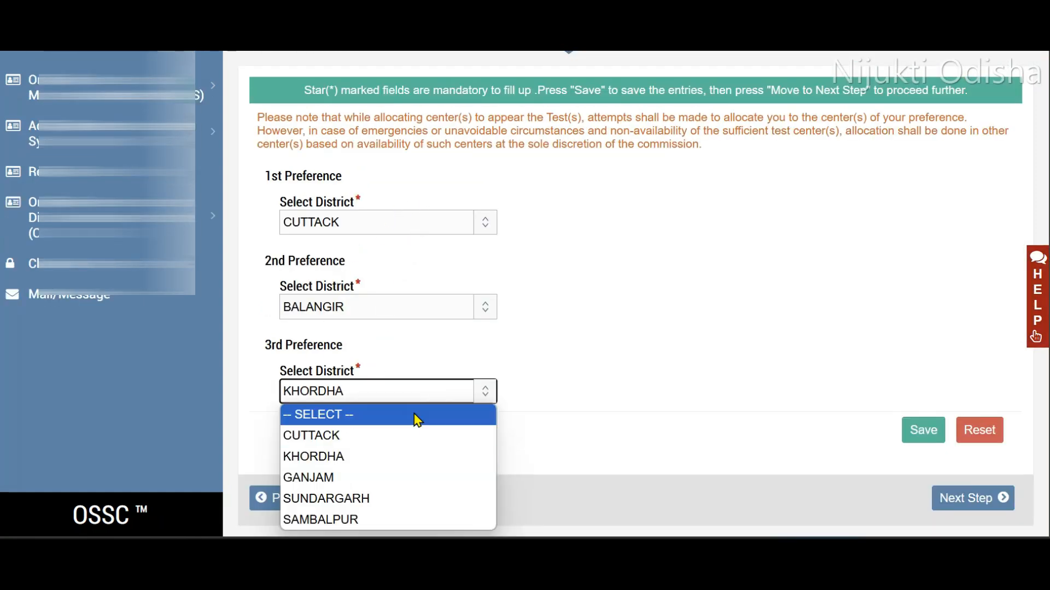
{"action": "left_click", "coordinate": [346, 497]}
{"action": "left_click", "coordinate": [364, 438]}
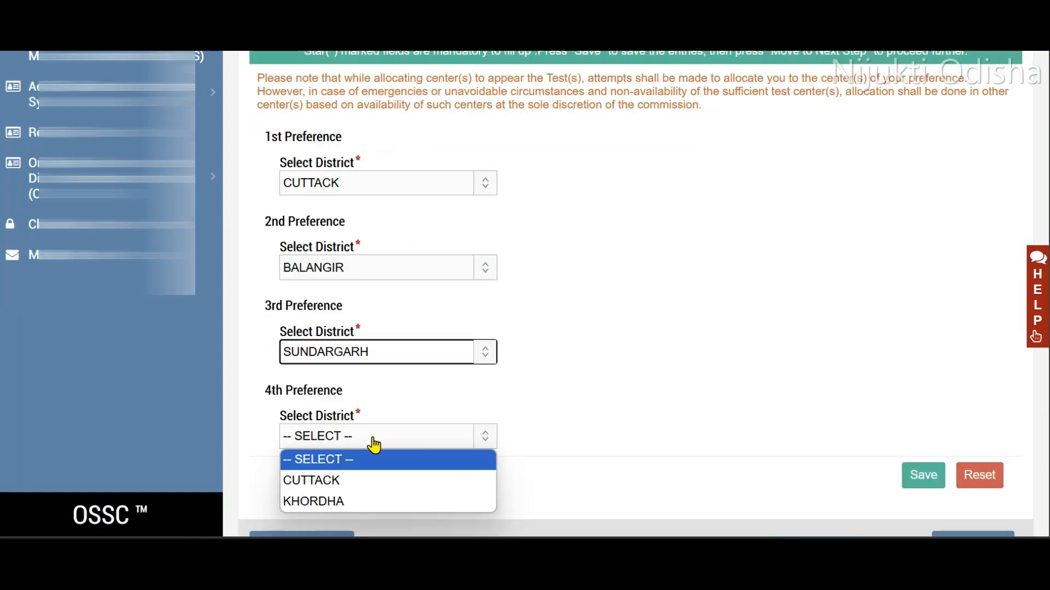
{"action": "left_click", "coordinate": [348, 480]}
{"action": "left_click", "coordinate": [344, 440]}
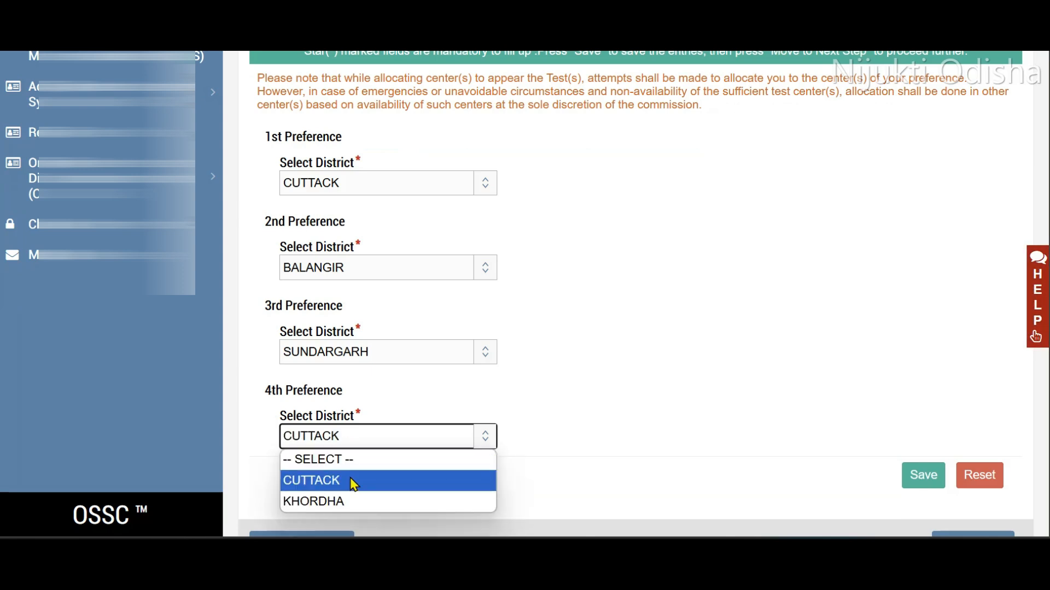
{"action": "left_click", "coordinate": [348, 501]}
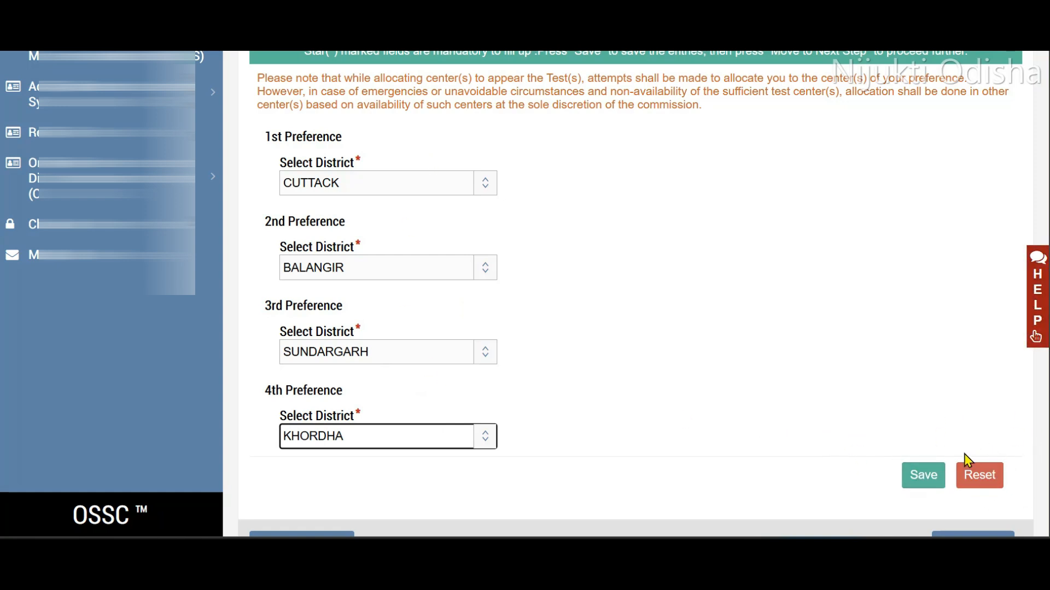
In the miscellaneous details, declare basic computer application knowledge, choose English as the answering language, and save
{"action": "scroll", "coordinate": [938, 436], "scroll_direction": "down", "scroll_amount": 1}
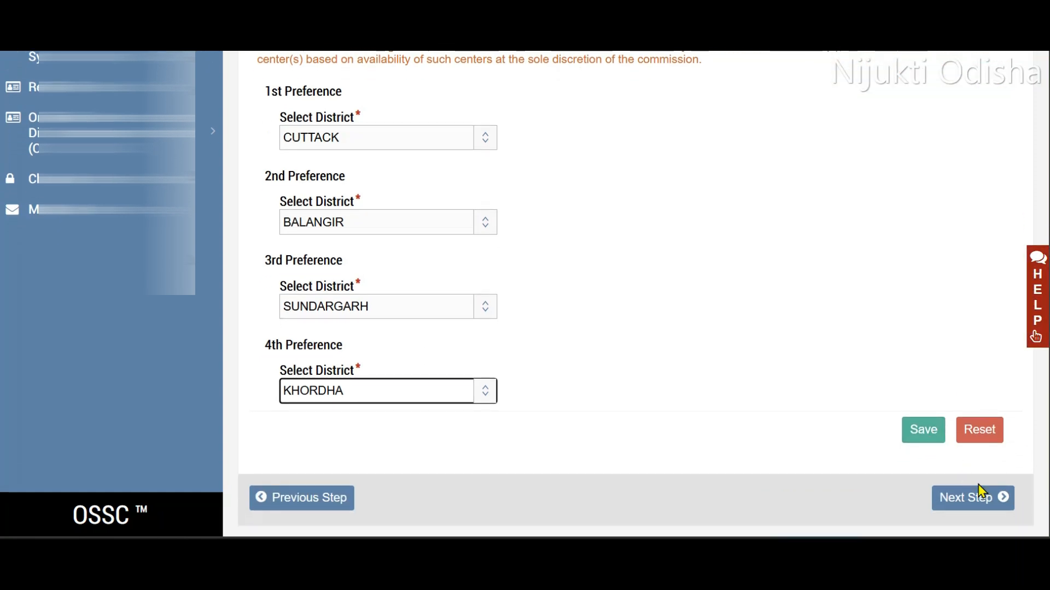
{"action": "left_click", "coordinate": [956, 514]}
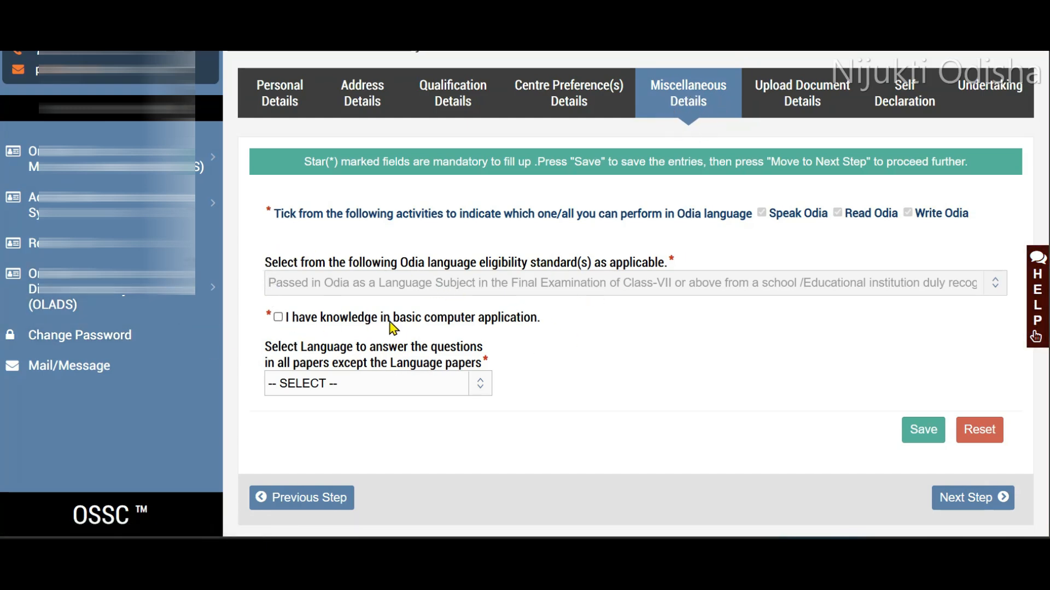
{"action": "left_click", "coordinate": [278, 318]}
{"action": "left_click", "coordinate": [425, 384]}
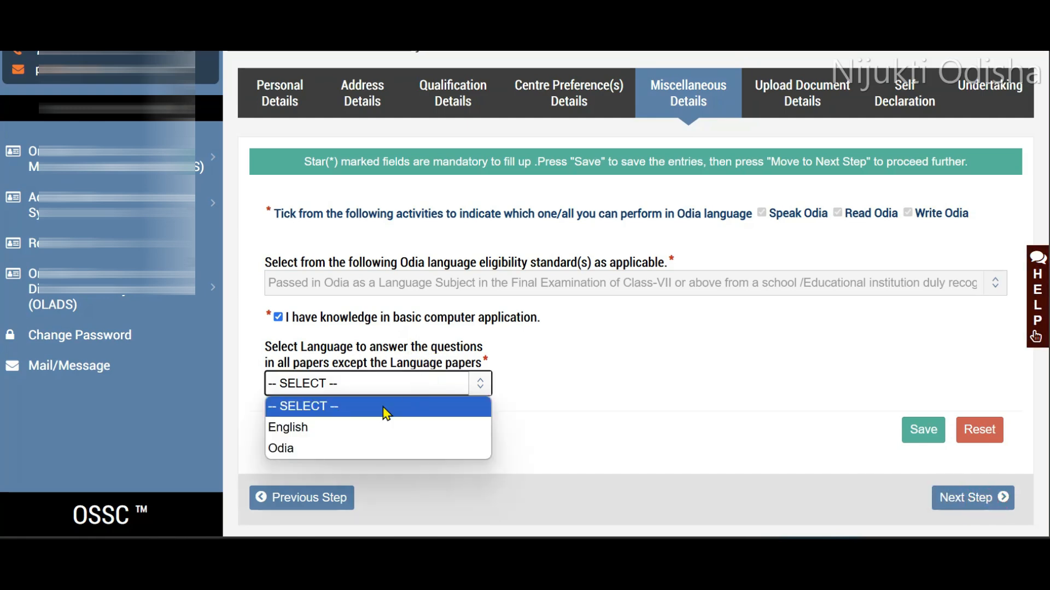
{"action": "left_click", "coordinate": [314, 430]}
{"action": "left_click", "coordinate": [922, 430]}
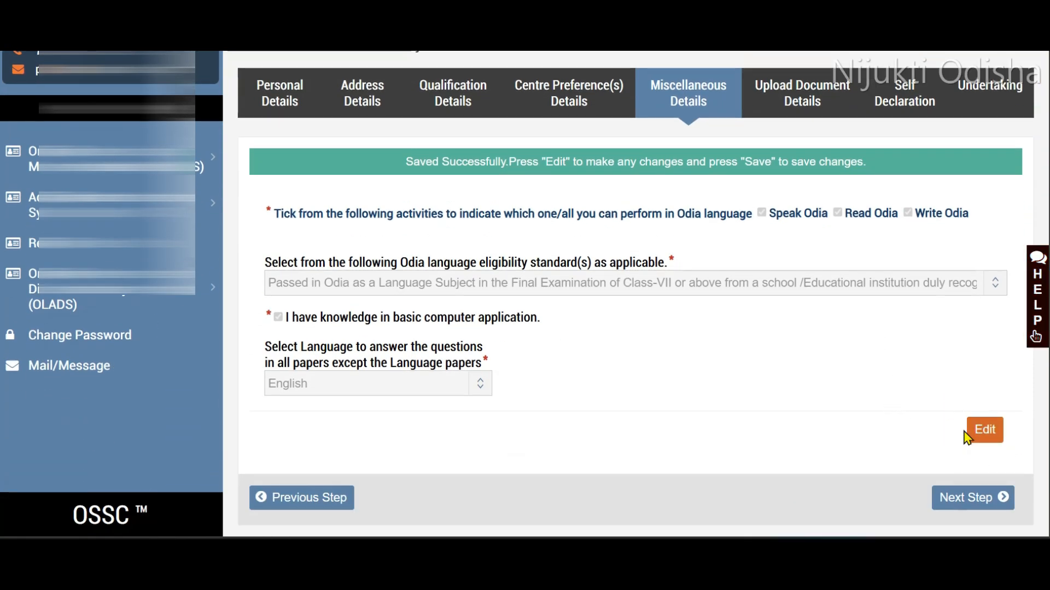
Proceed through the uploaded document and caste self-declaration sections to the undertaking
{"action": "left_click", "coordinate": [966, 504]}
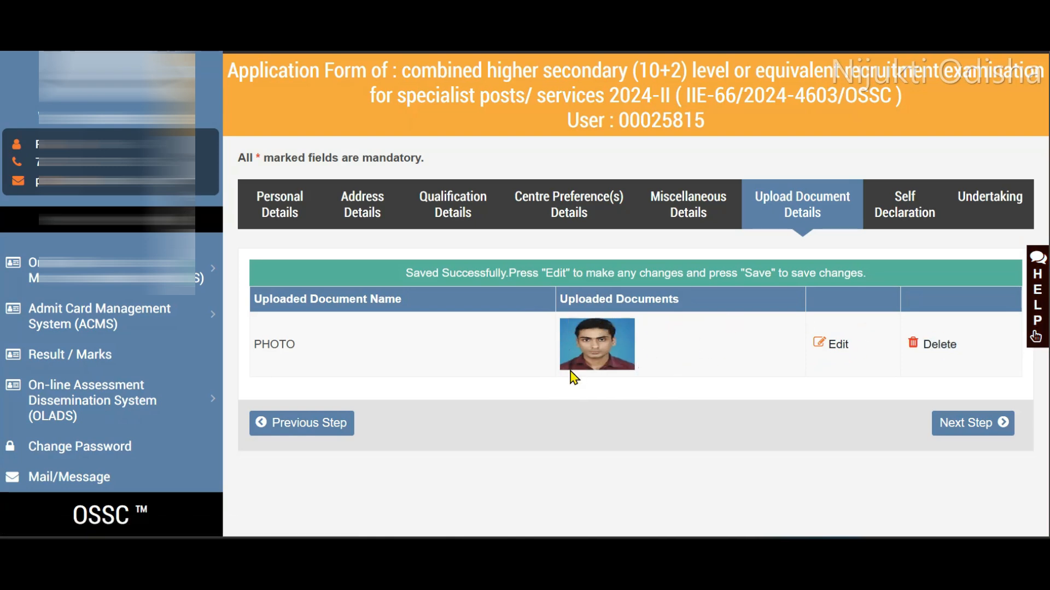
{"action": "left_click", "coordinate": [971, 435]}
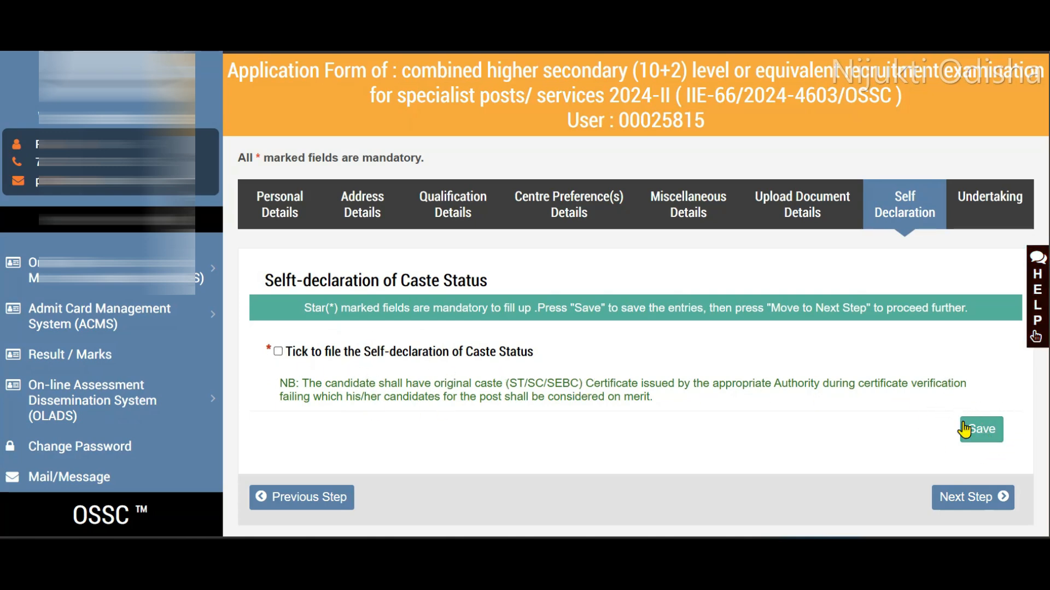
{"action": "left_click", "coordinate": [971, 498]}
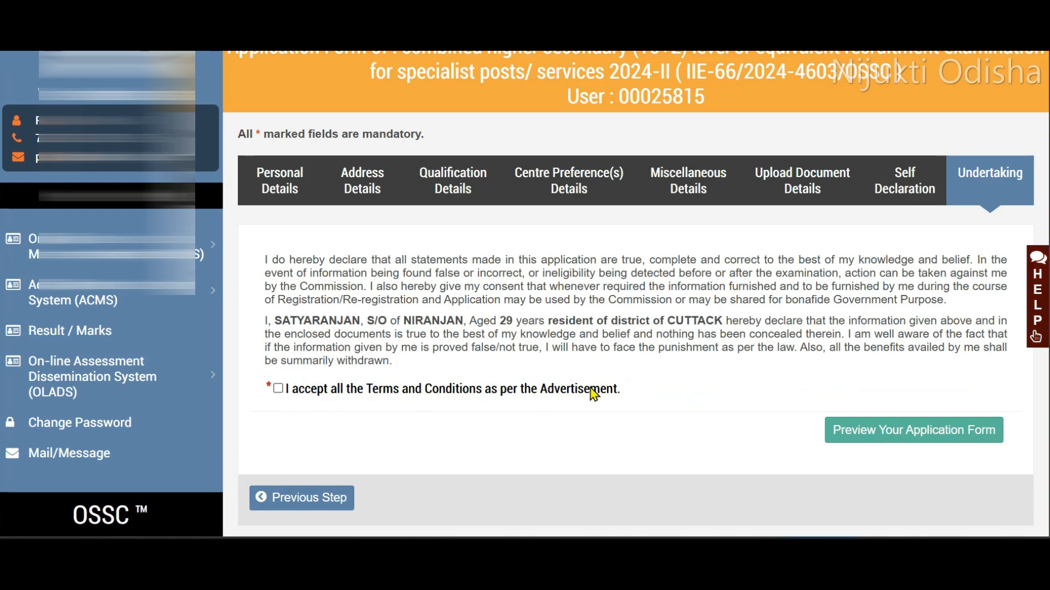
Accept all the Terms and Conditions as per the advertisement and review the application form preview
{"action": "left_click", "coordinate": [279, 388]}
{"action": "left_click", "coordinate": [952, 436]}
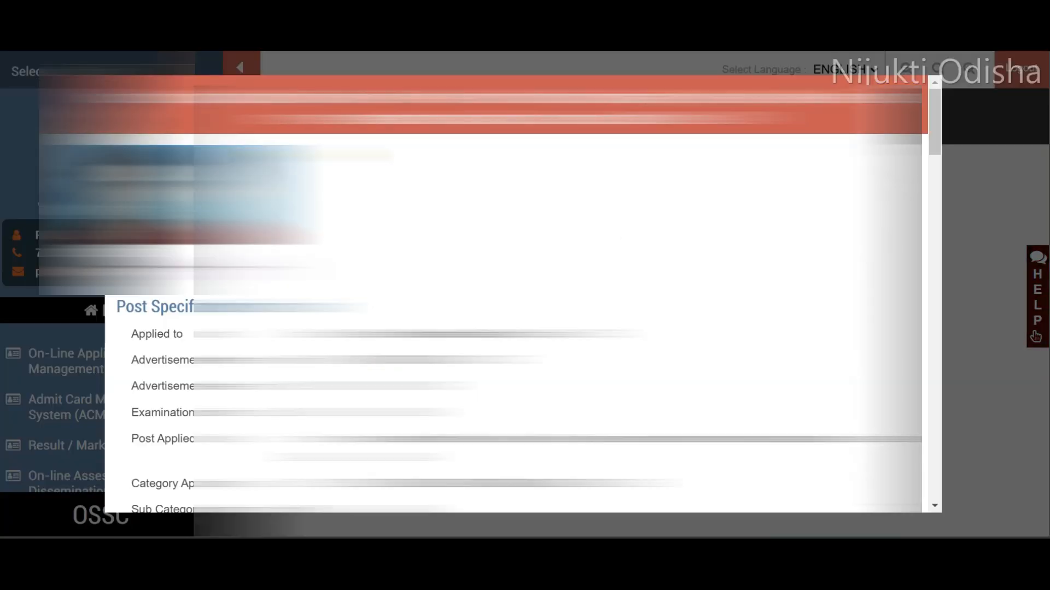
{"action": "scroll", "coordinate": [513, 295], "scroll_direction": "down", "scroll_amount": 15}
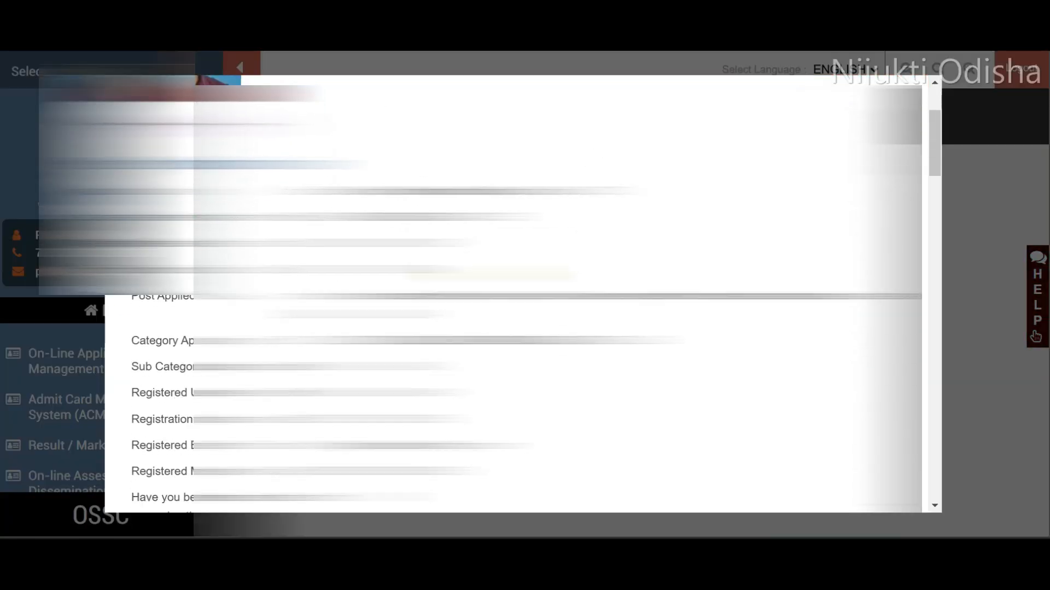
{"action": "scroll", "coordinate": [513, 295], "scroll_direction": "down", "scroll_amount": 15}
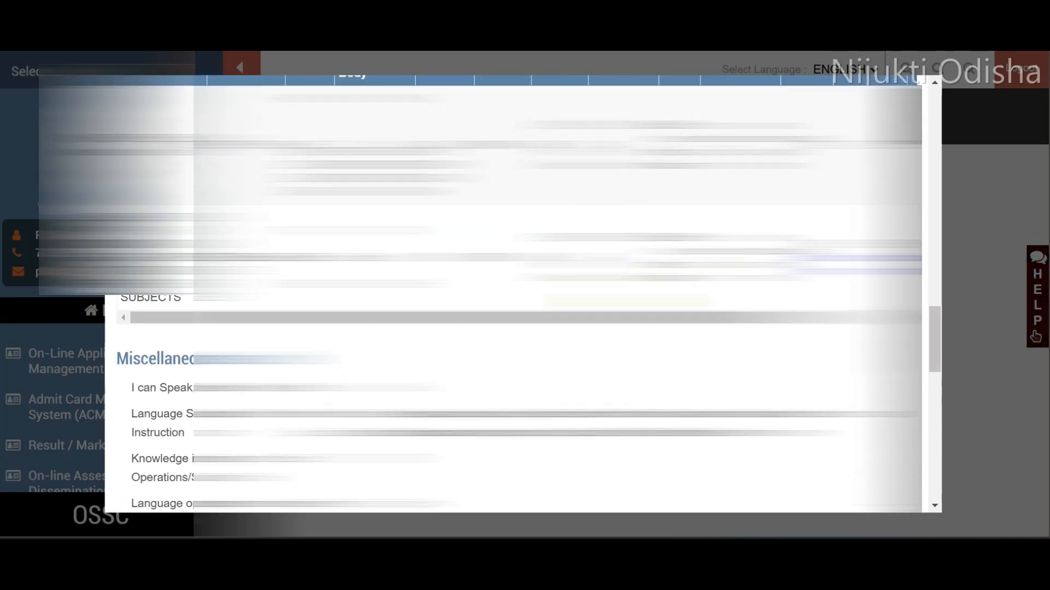
Submit the previewed application and confirm the final submission
{"action": "scroll", "coordinate": [513, 295], "scroll_direction": "down", "scroll_amount": 1}
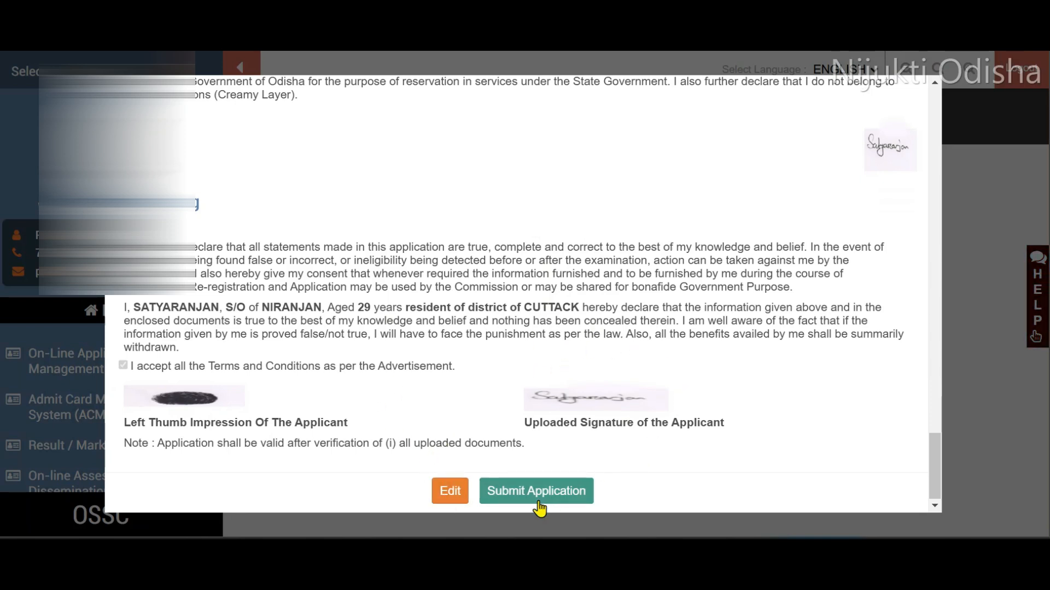
{"action": "left_click", "coordinate": [553, 492]}
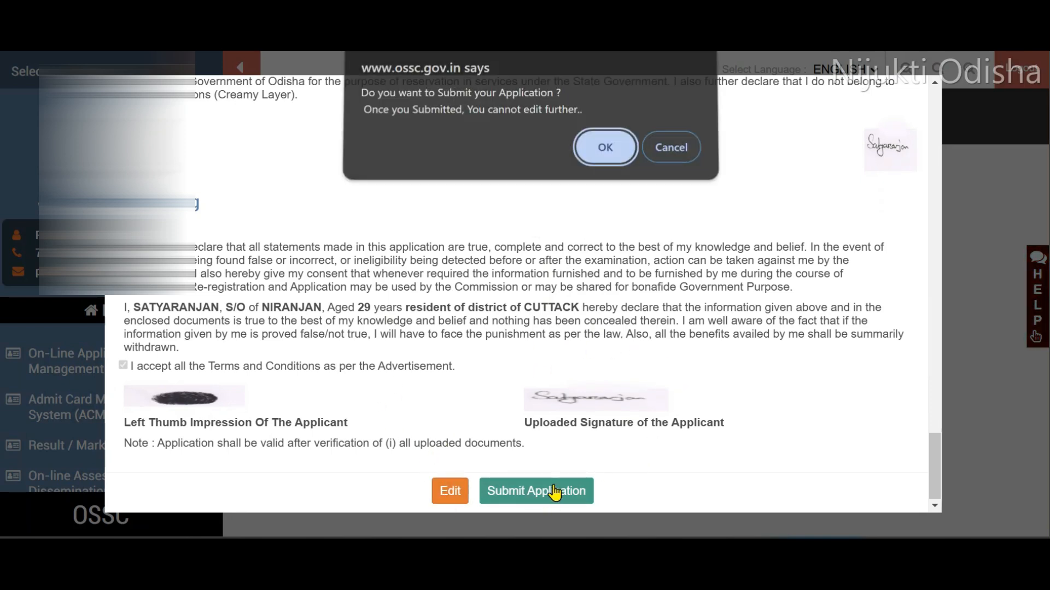
{"action": "left_click", "coordinate": [607, 149]}
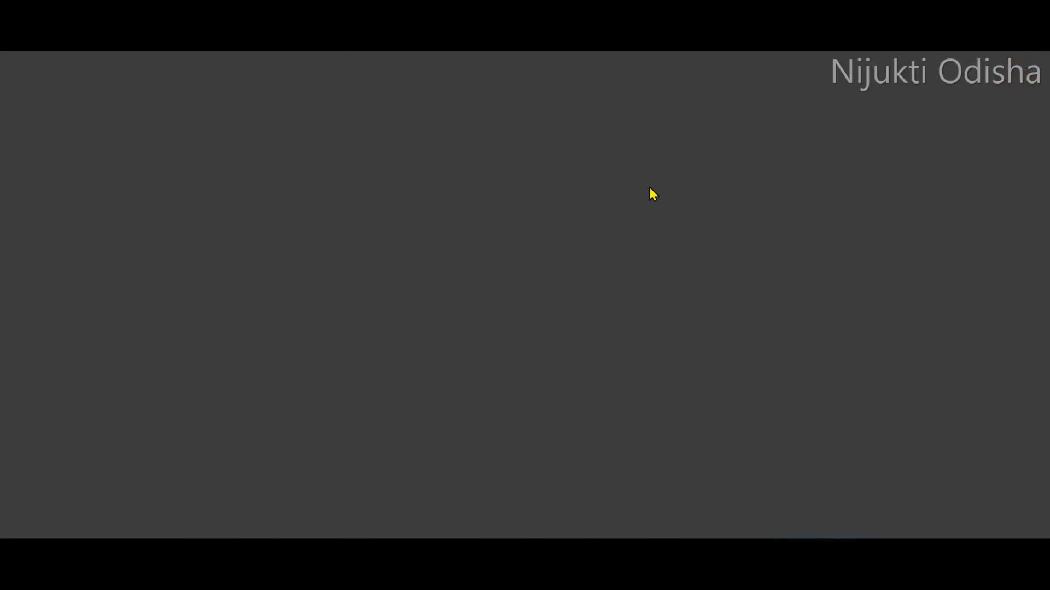